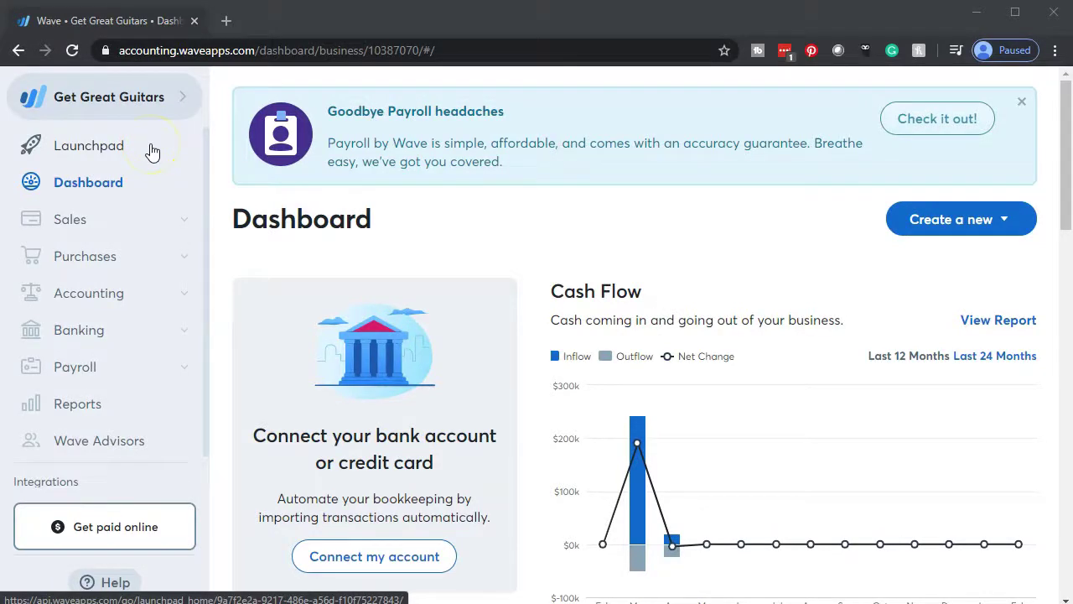
Step: Go from the dashboard to the Reports page for Get Great Guitars
{"action": "left_click", "coordinate": [94, 410]}
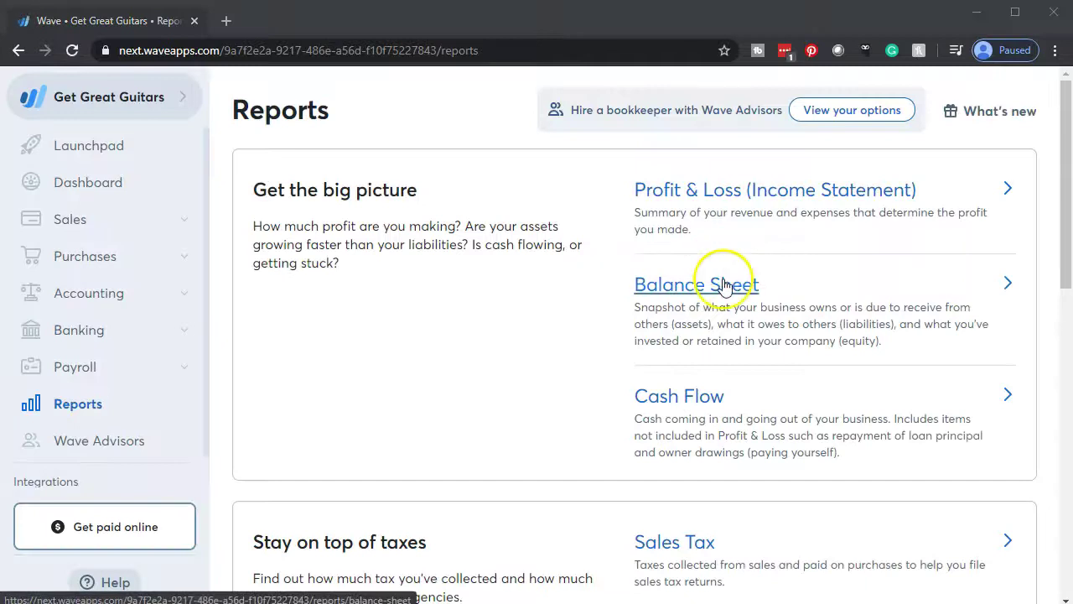
Step: Open the Balance Sheet report and duplicate its browser tab
{"action": "left_click", "coordinate": [724, 291]}
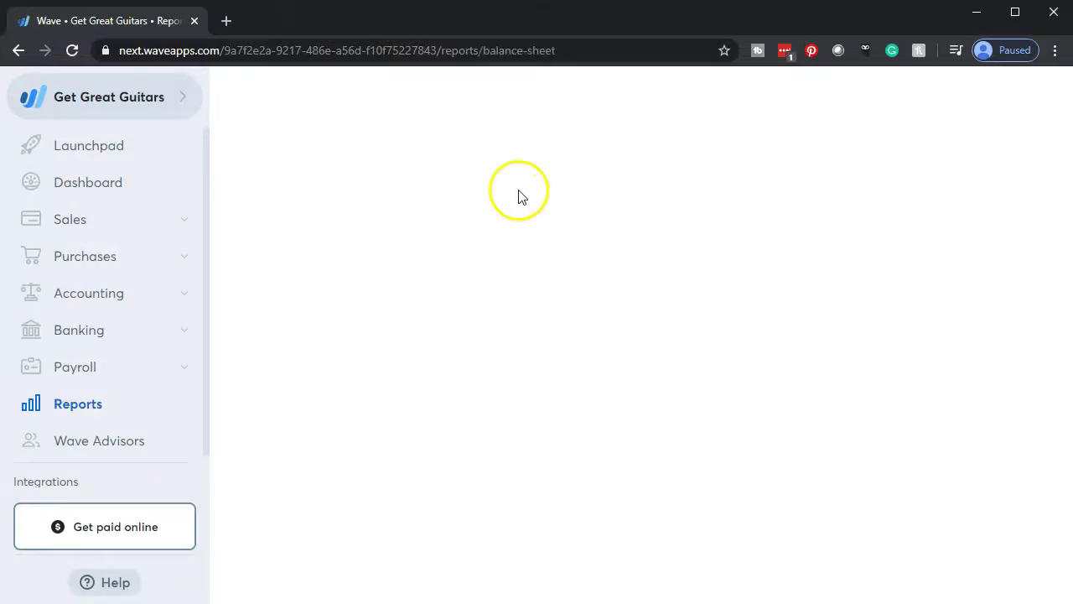
{"action": "right_click", "coordinate": [146, 17]}
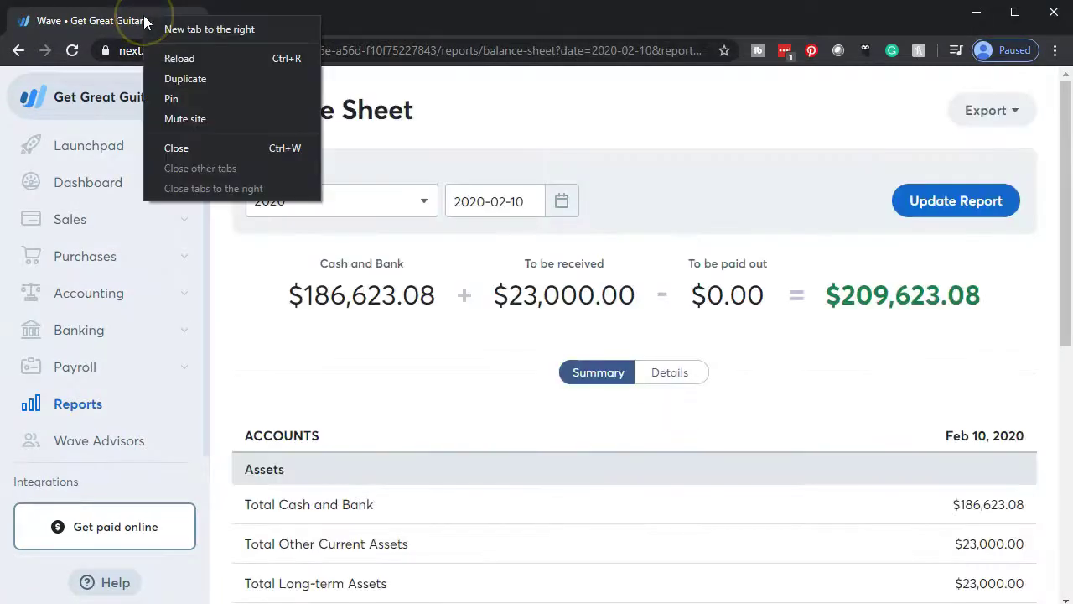
{"action": "left_click", "coordinate": [168, 77]}
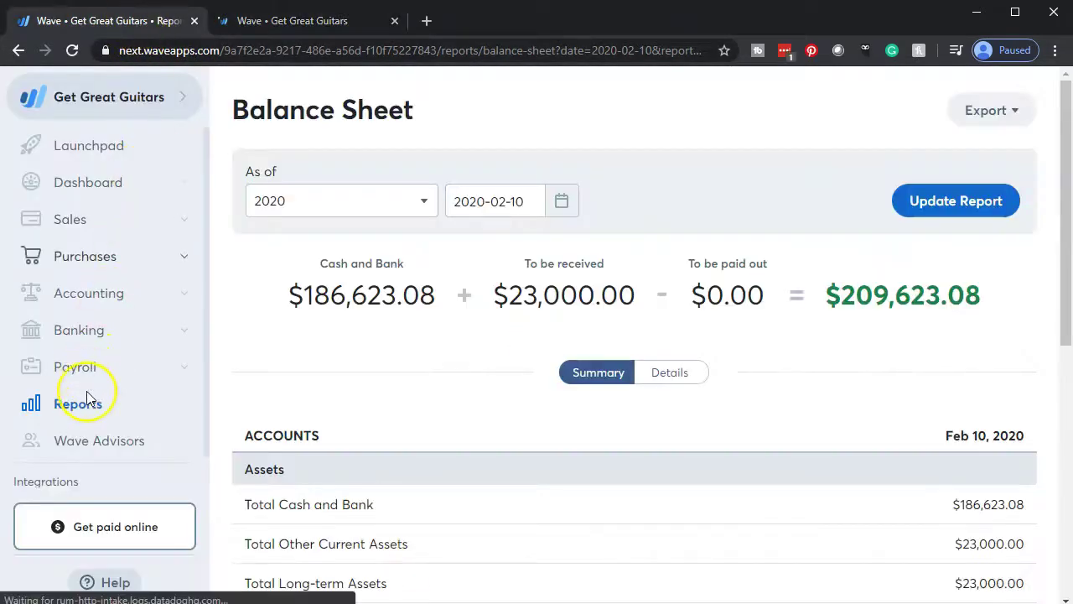
Step: Open the Profit & Loss report in a duplicated tab, then return to the Balance Sheet tab
{"action": "left_click", "coordinate": [87, 397]}
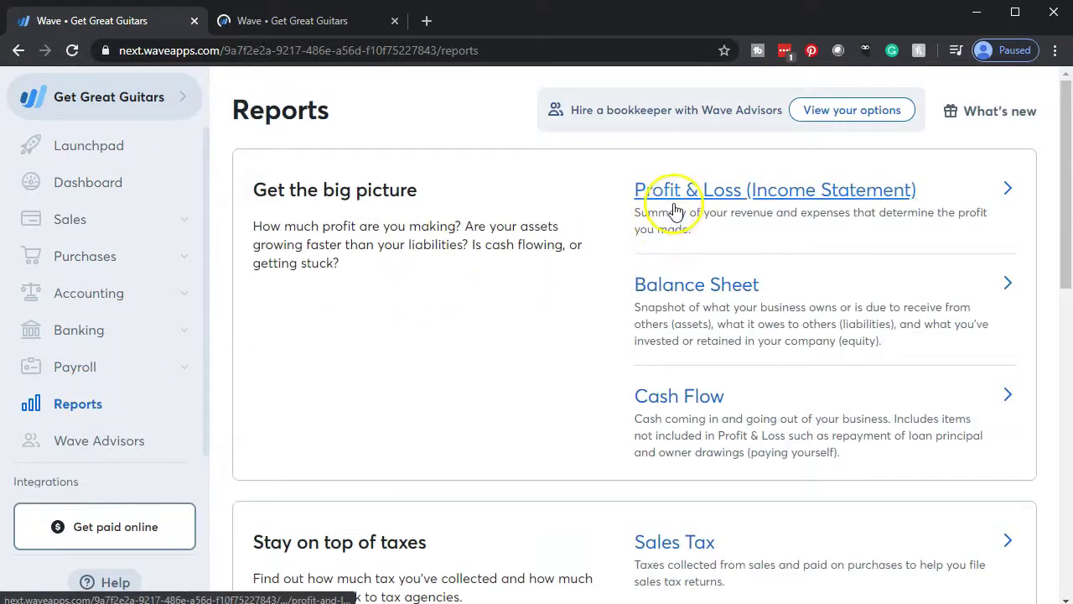
{"action": "left_click", "coordinate": [679, 202]}
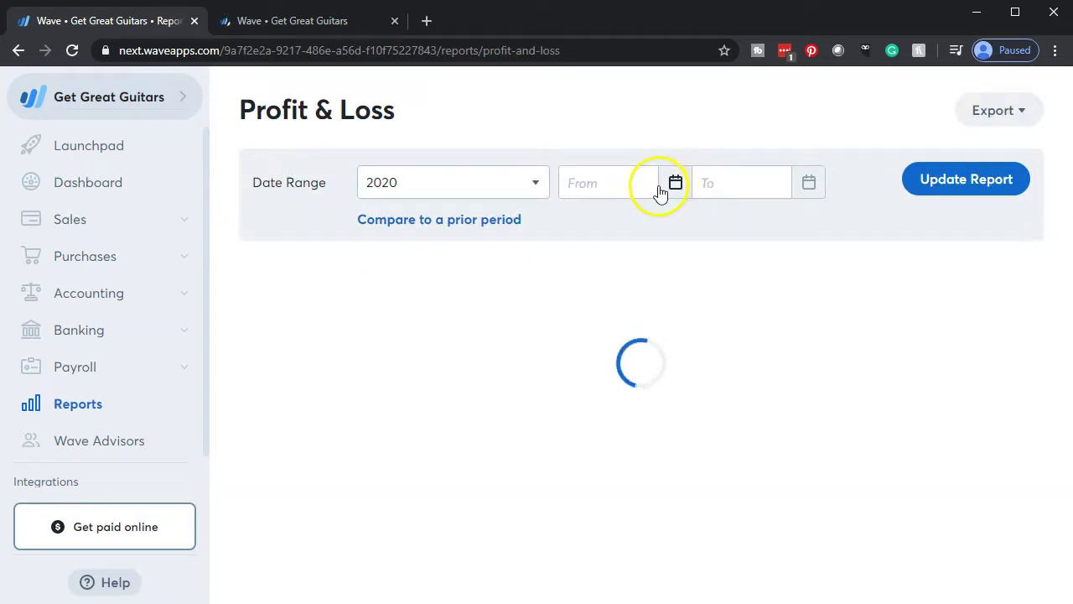
{"action": "right_click", "coordinate": [134, 29]}
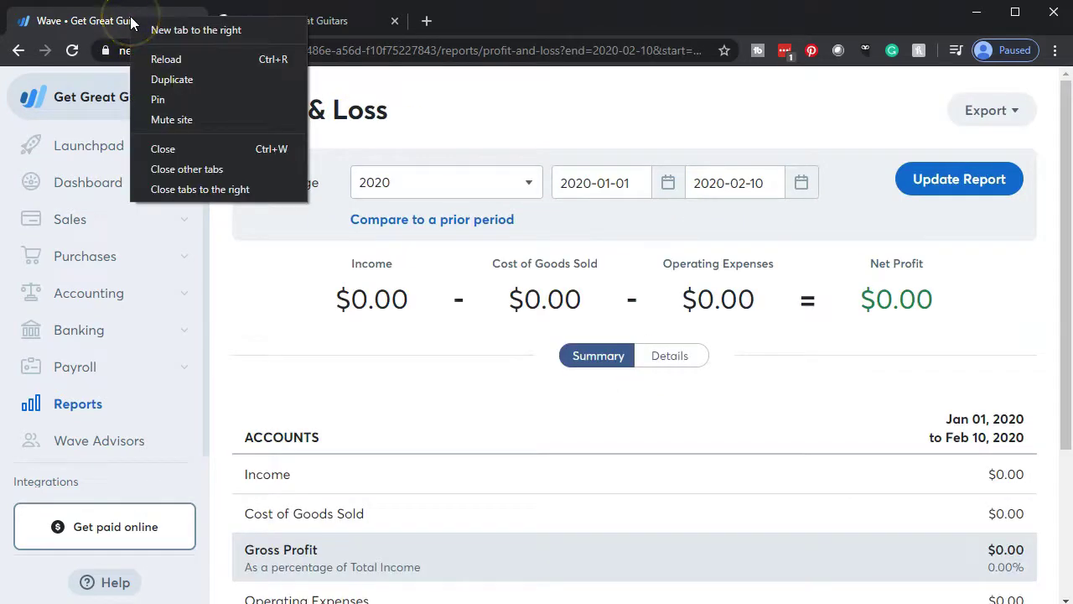
{"action": "left_click", "coordinate": [166, 83]}
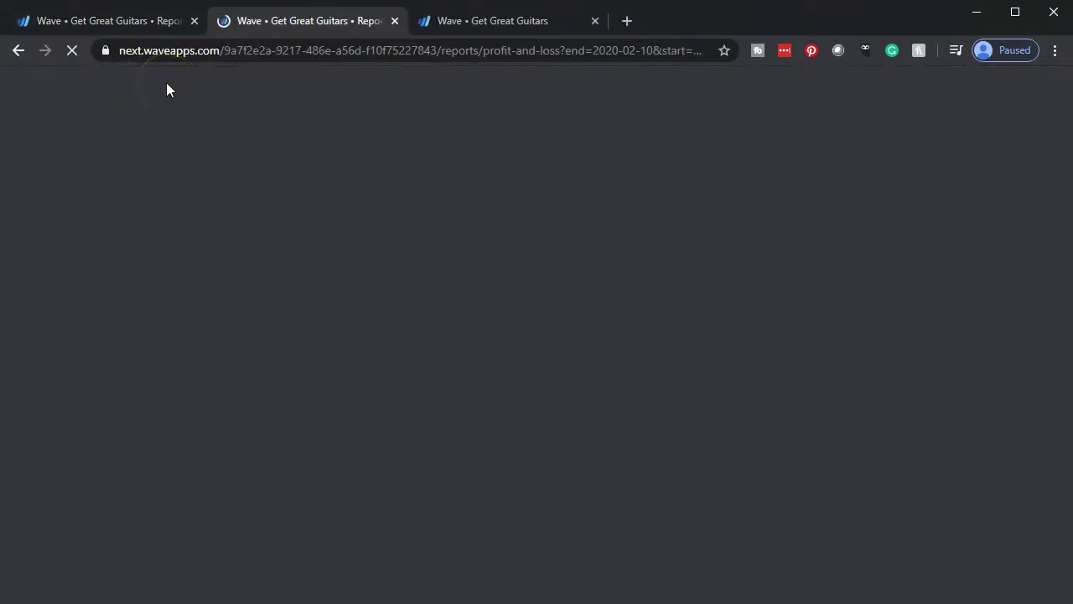
{"action": "left_click", "coordinate": [487, 25]}
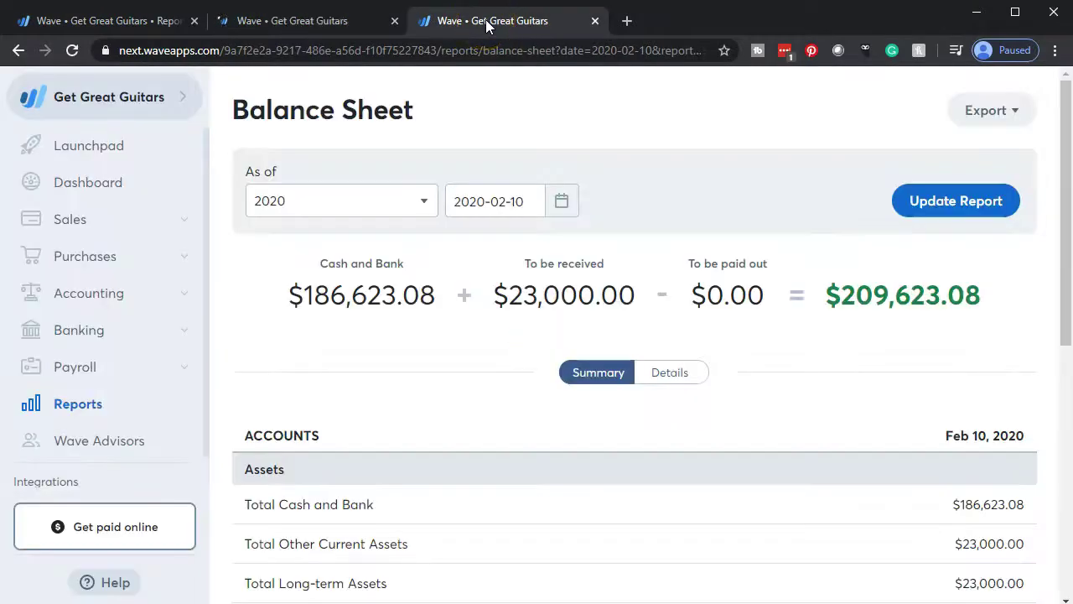
Step: Update the Balance Sheet to as of 2019-12-31 and show its detailed account rows
{"action": "left_click", "coordinate": [426, 204]}
{"action": "left_click", "coordinate": [354, 309]}
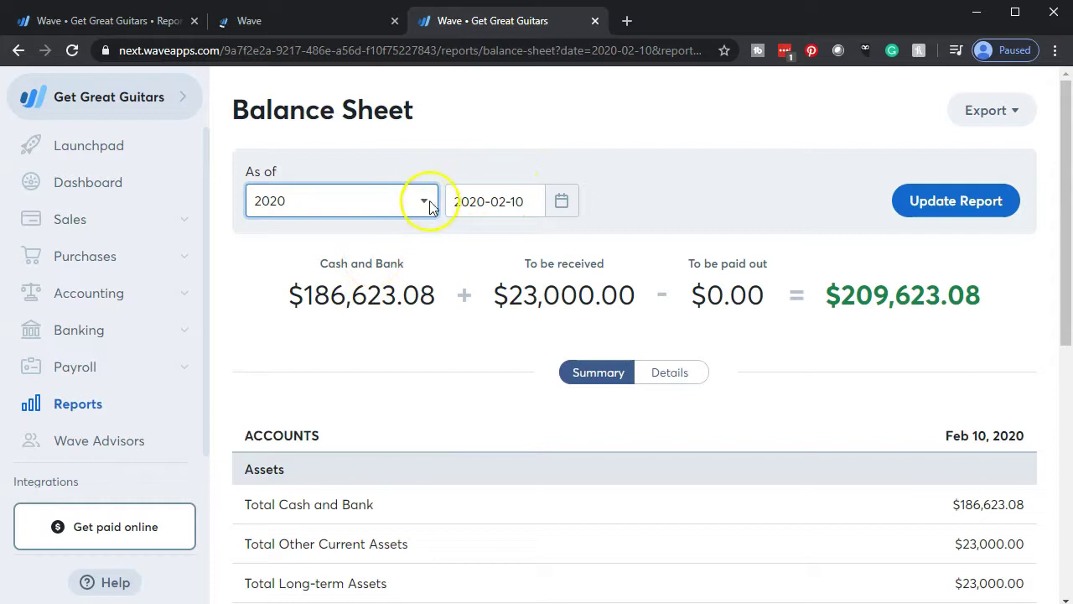
{"action": "left_click", "coordinate": [426, 209]}
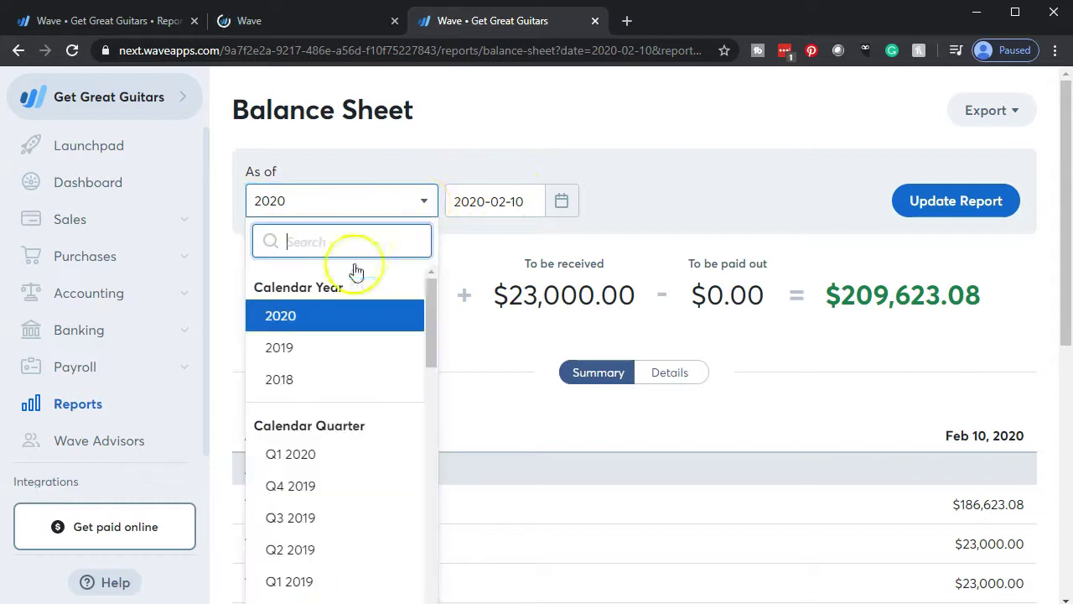
{"action": "left_click", "coordinate": [287, 347]}
{"action": "left_click", "coordinate": [931, 202]}
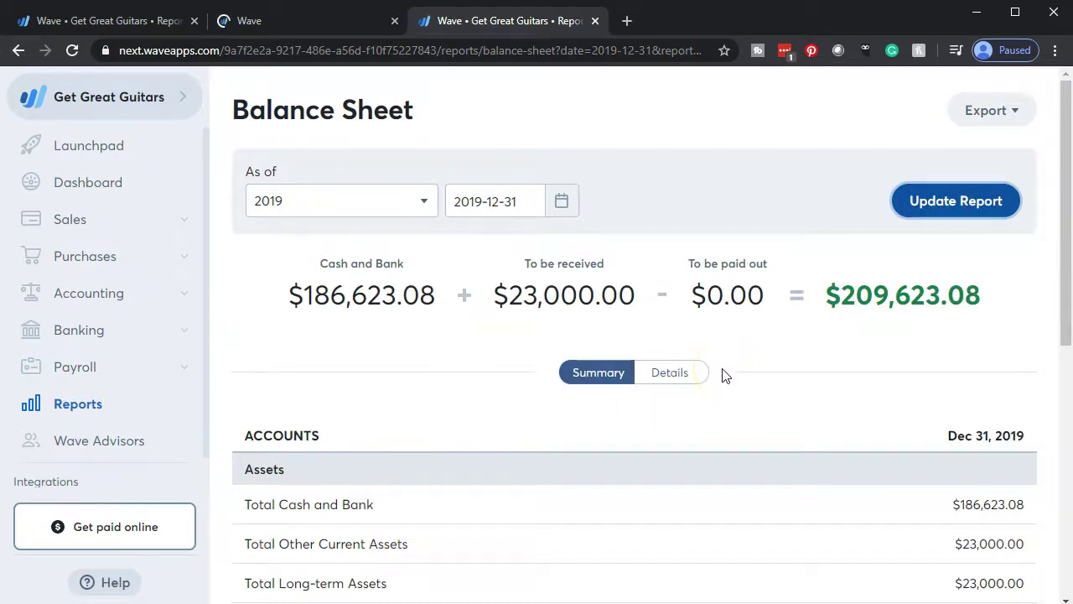
{"action": "scroll", "coordinate": [726, 375], "scroll_direction": "down", "scroll_amount": 5}
{"action": "left_click", "coordinate": [643, 519]}
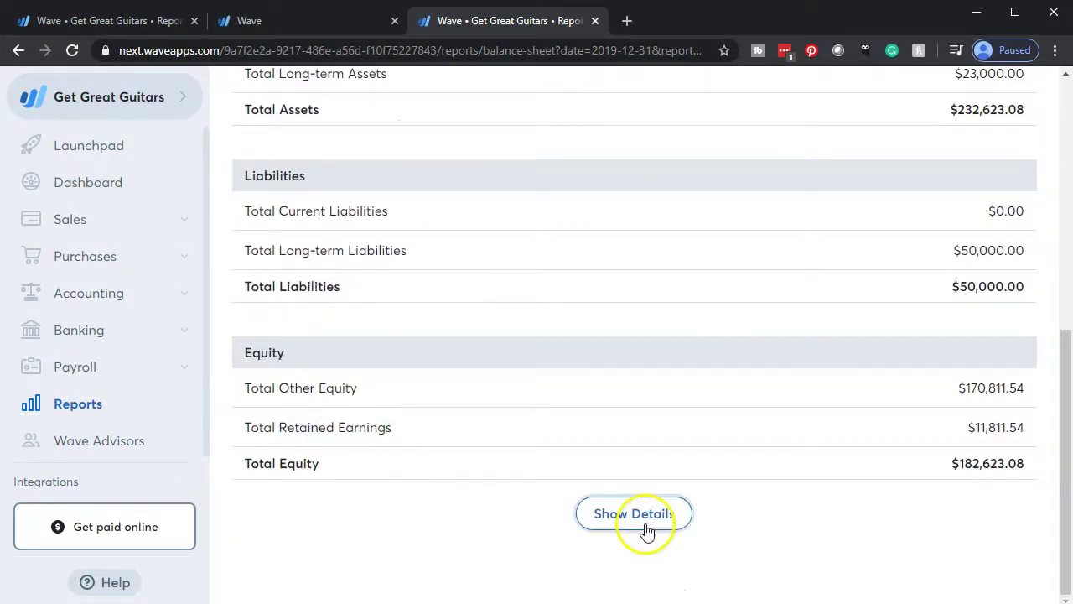
Step: Set the second Profit & Loss tab to calendar year 2019 with details, then return to the first tab
{"action": "left_click", "coordinate": [311, 23]}
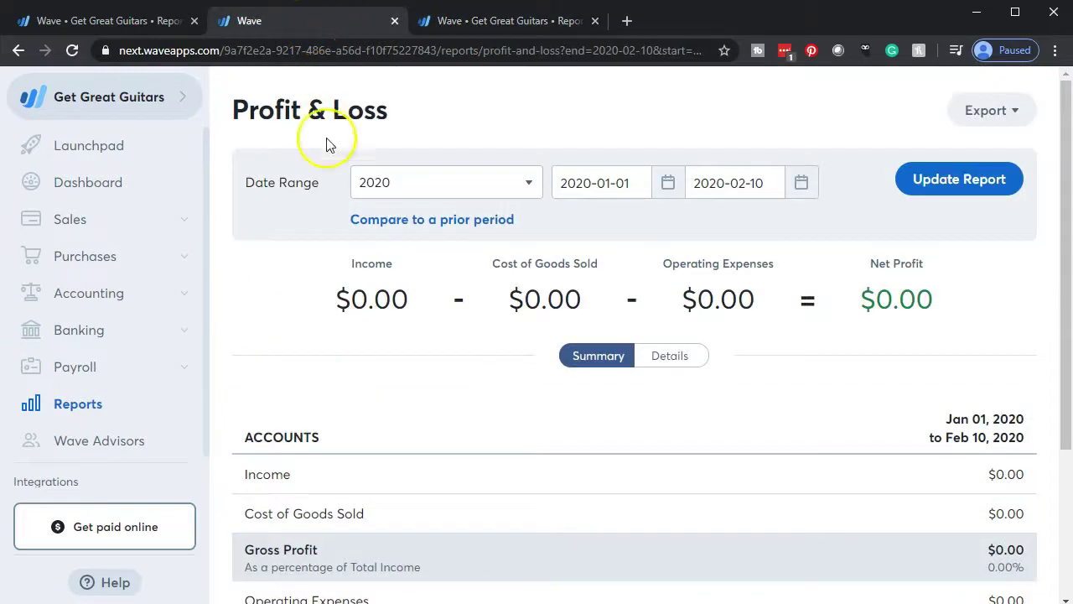
{"action": "left_click", "coordinate": [532, 186]}
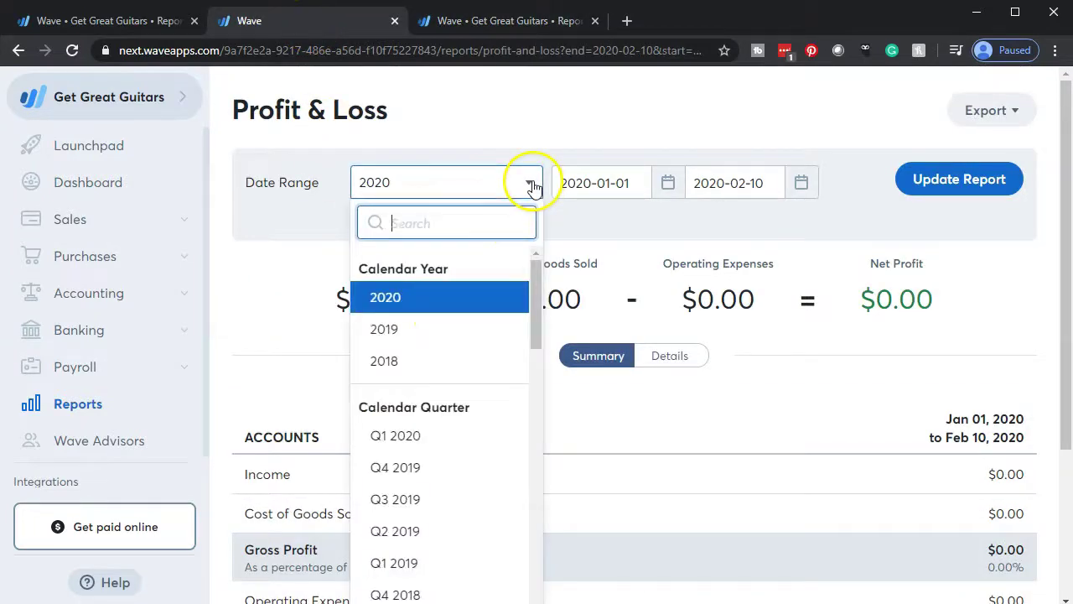
{"action": "left_click", "coordinate": [419, 332]}
{"action": "left_click", "coordinate": [981, 188]}
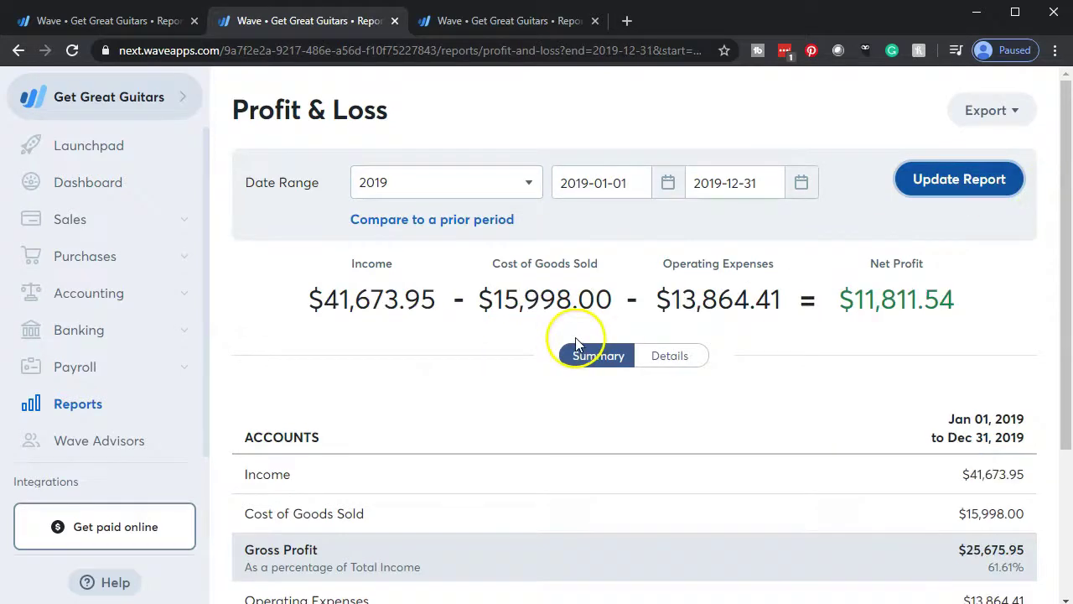
{"action": "scroll", "coordinate": [576, 339], "scroll_direction": "down", "scroll_amount": 3}
{"action": "left_click", "coordinate": [634, 496]}
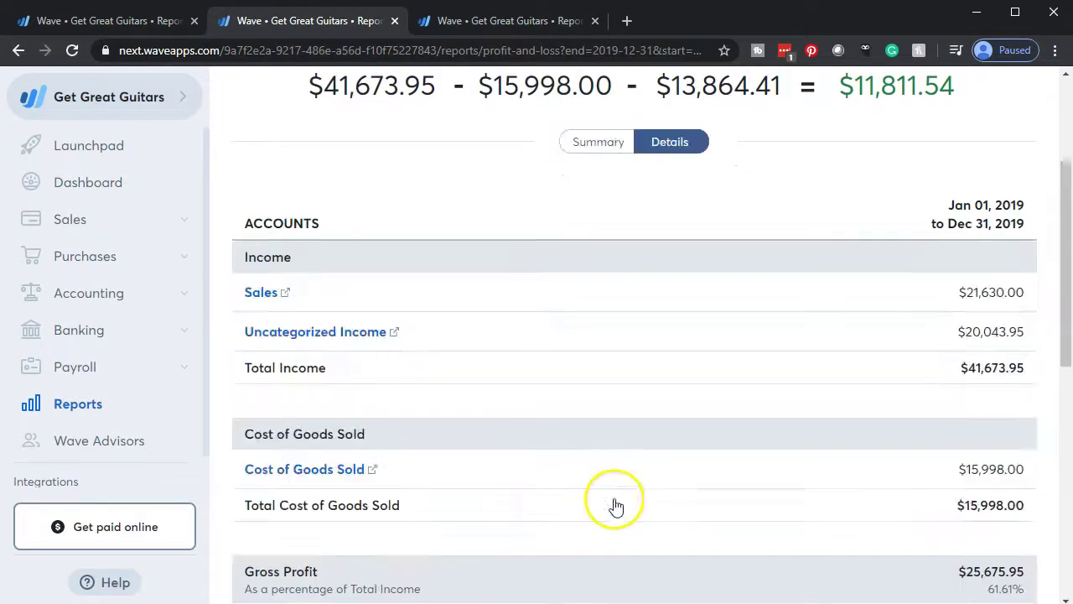
{"action": "left_click", "coordinate": [121, 22]}
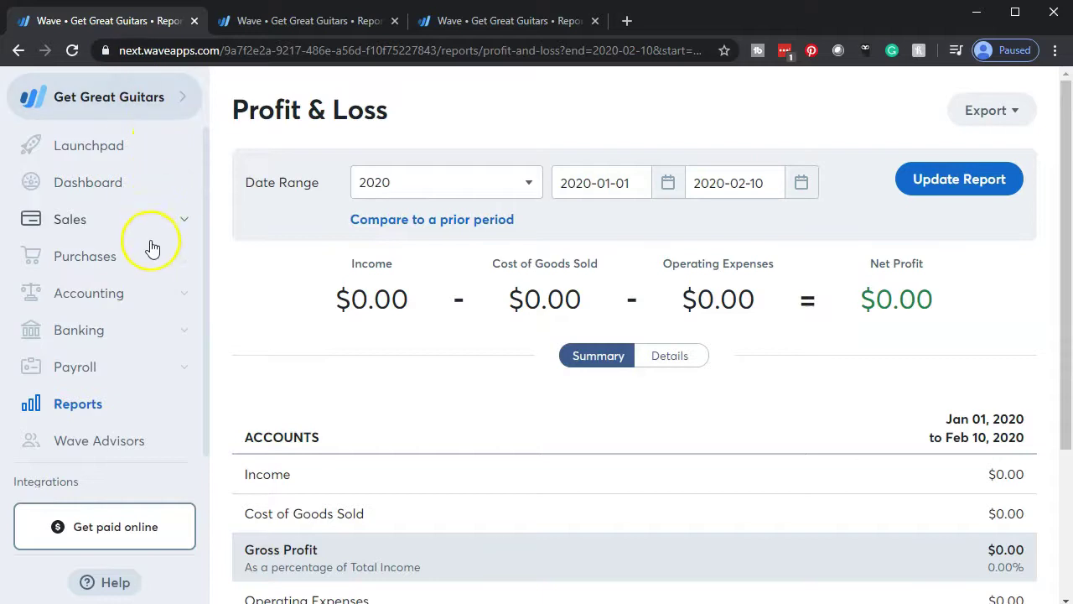
Step: Review the April 2019 checking transactions list, then switch to the Payroll.xlsx workbook
{"action": "left_click", "coordinate": [101, 307]}
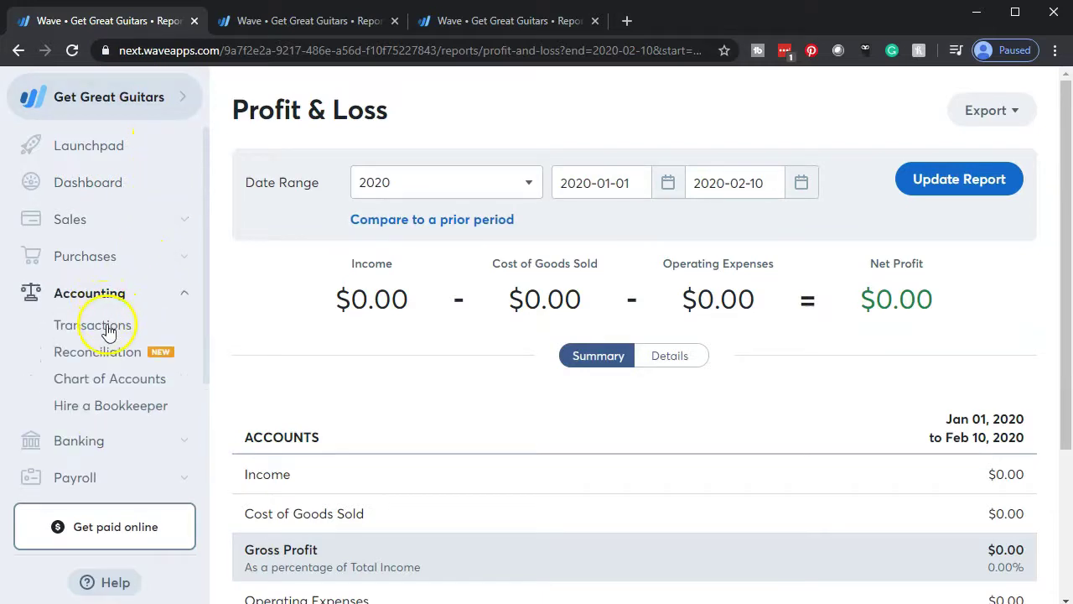
{"action": "left_click", "coordinate": [108, 331]}
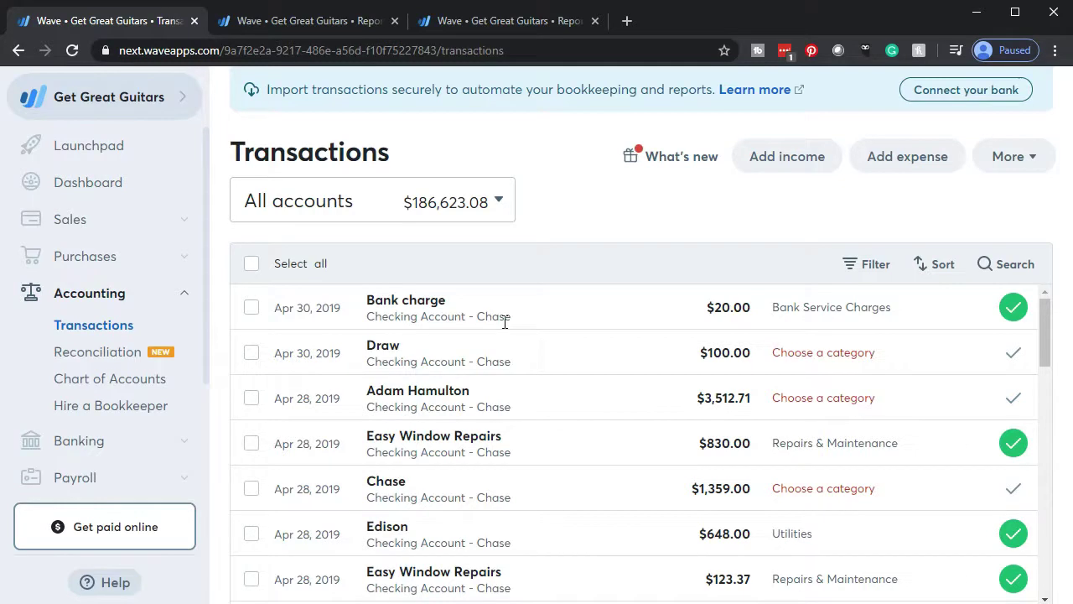
{"action": "left_click", "coordinate": [596, 544]}
{"action": "left_click", "coordinate": [557, 584]}
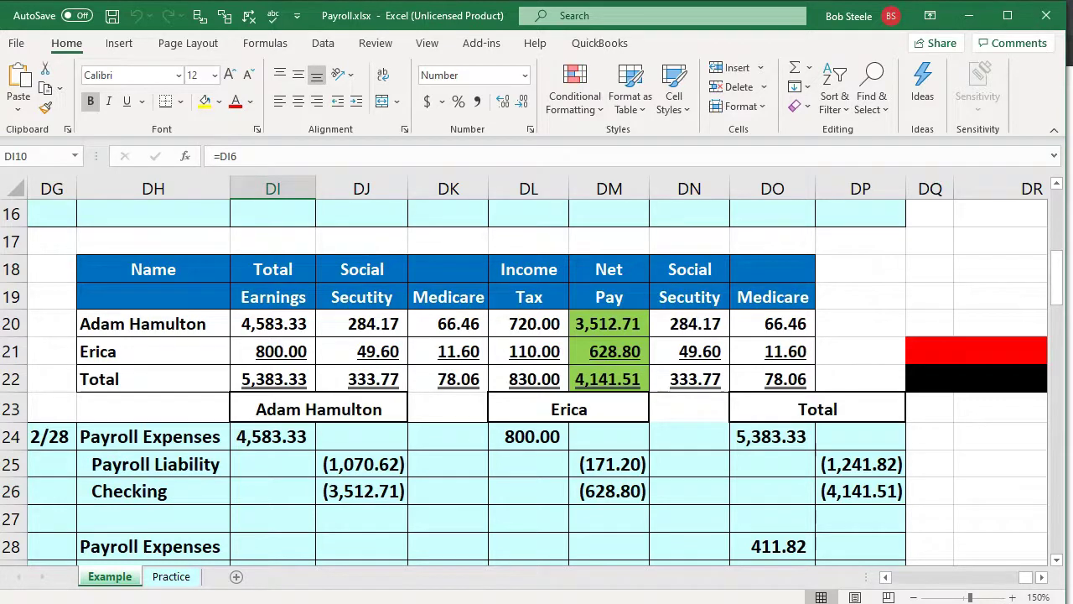
Step: Scroll to the top of the Example sheet to show the Payroll Register header and January rows
{"action": "left_click", "coordinate": [292, 474]}
{"action": "scroll", "coordinate": [293, 484], "scroll_direction": "up", "scroll_amount": 3}
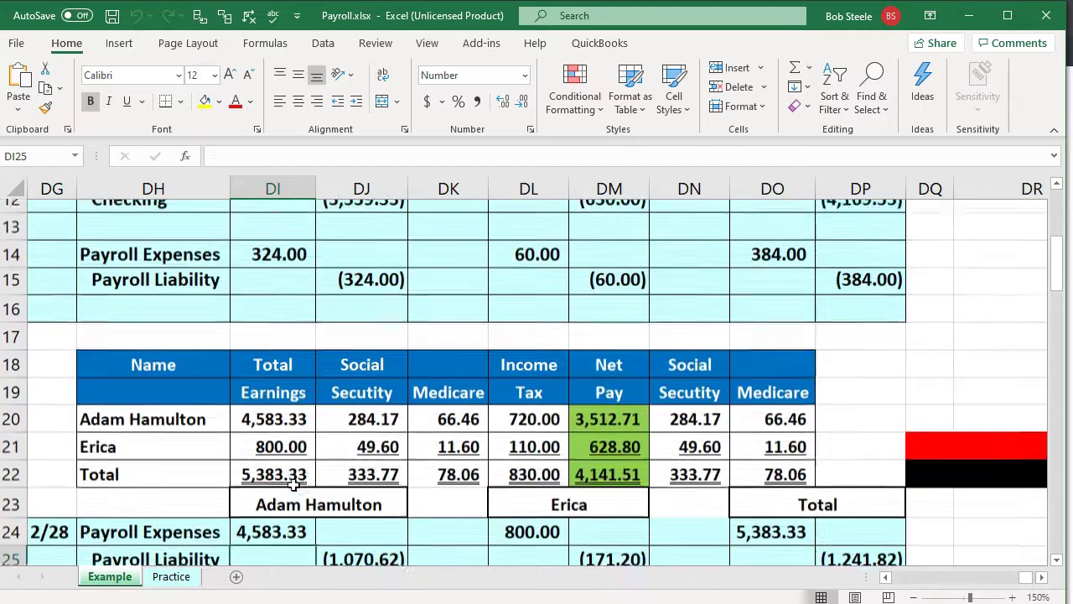
{"action": "scroll", "coordinate": [292, 484], "scroll_direction": "up", "scroll_amount": 3}
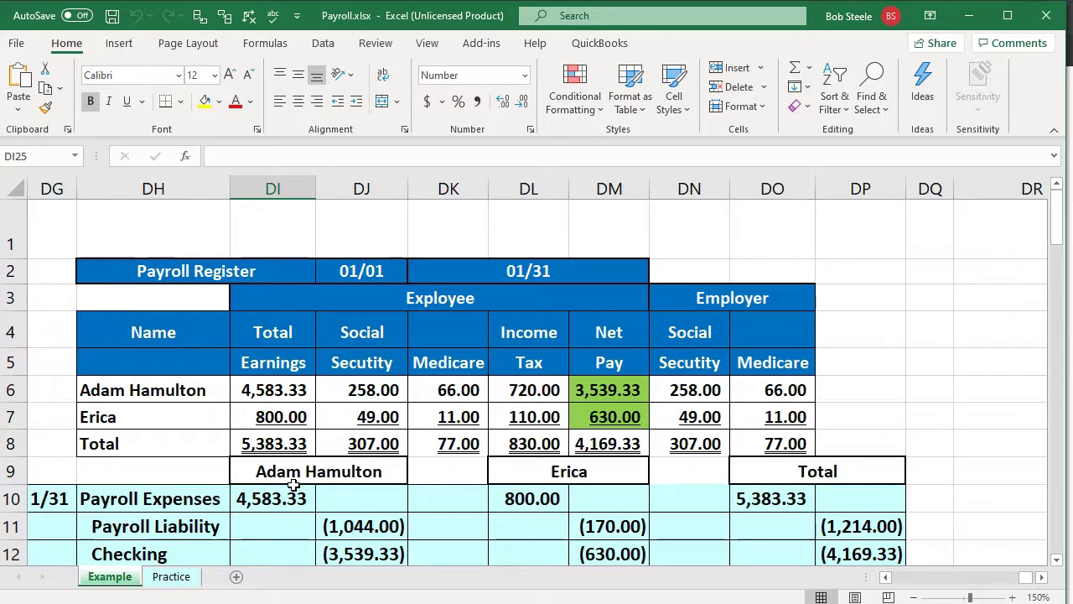
{"action": "left_click", "coordinate": [393, 468]}
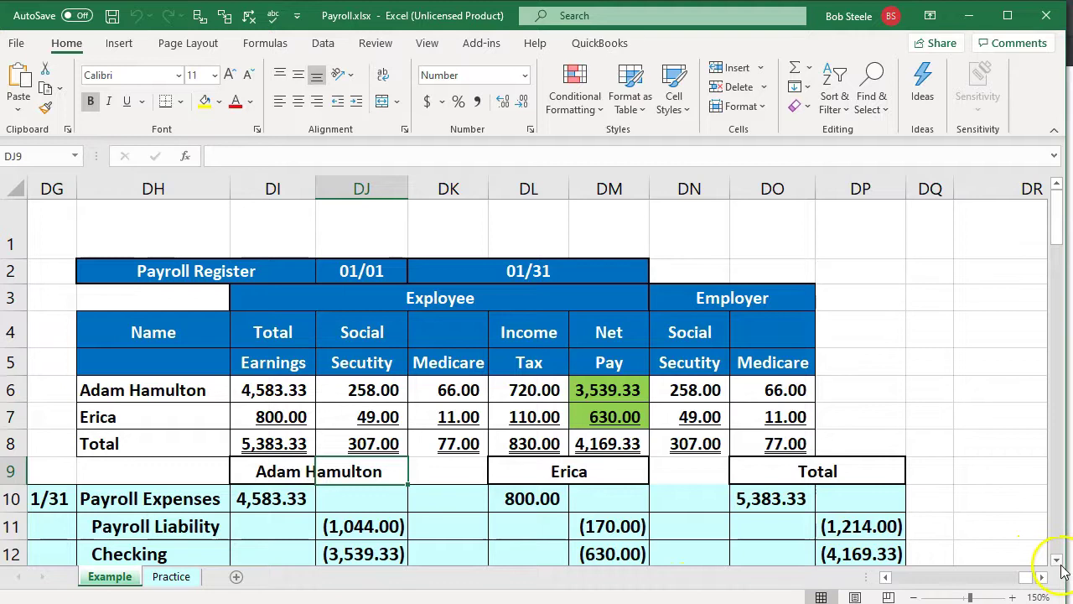
{"action": "scroll", "coordinate": [1062, 569], "scroll_direction": "down", "scroll_amount": 2}
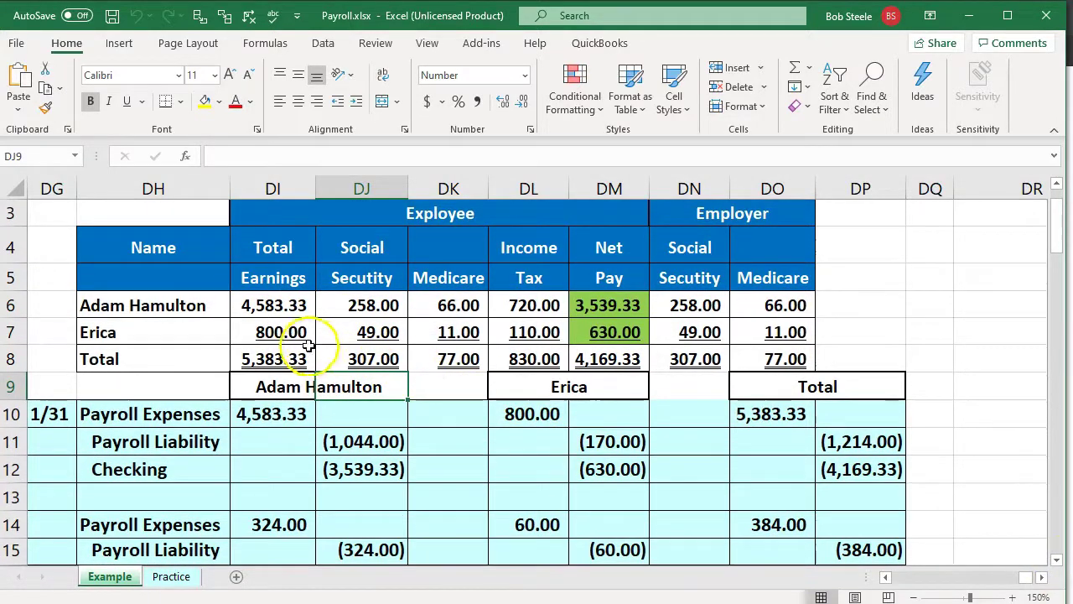
{"action": "left_click", "coordinate": [277, 306]}
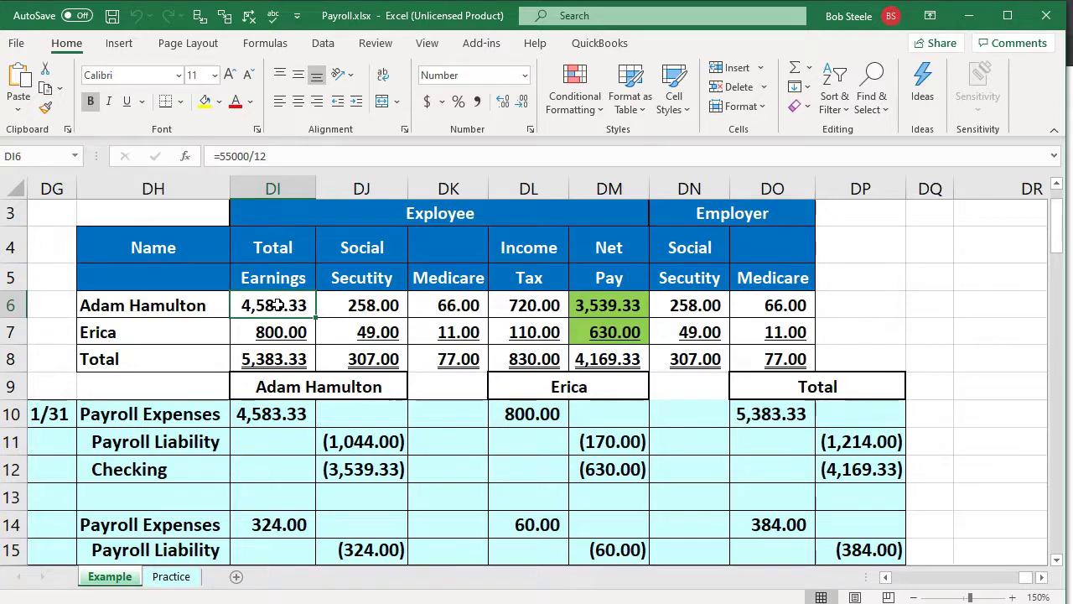
{"action": "key", "text": "Right"}
{"action": "key", "text": "Right"}
{"action": "key", "text": "Right"}
{"action": "key", "text": "Right"}
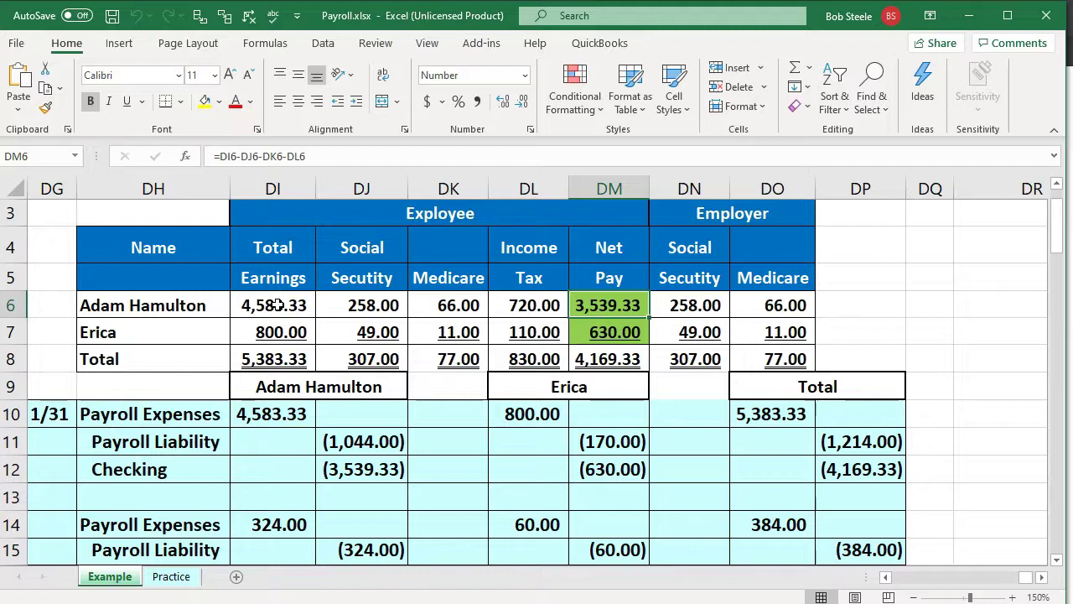
{"action": "key", "text": "Left"}
{"action": "key", "text": "Left"}
{"action": "key", "text": "Left"}
{"action": "key", "text": "Left"}
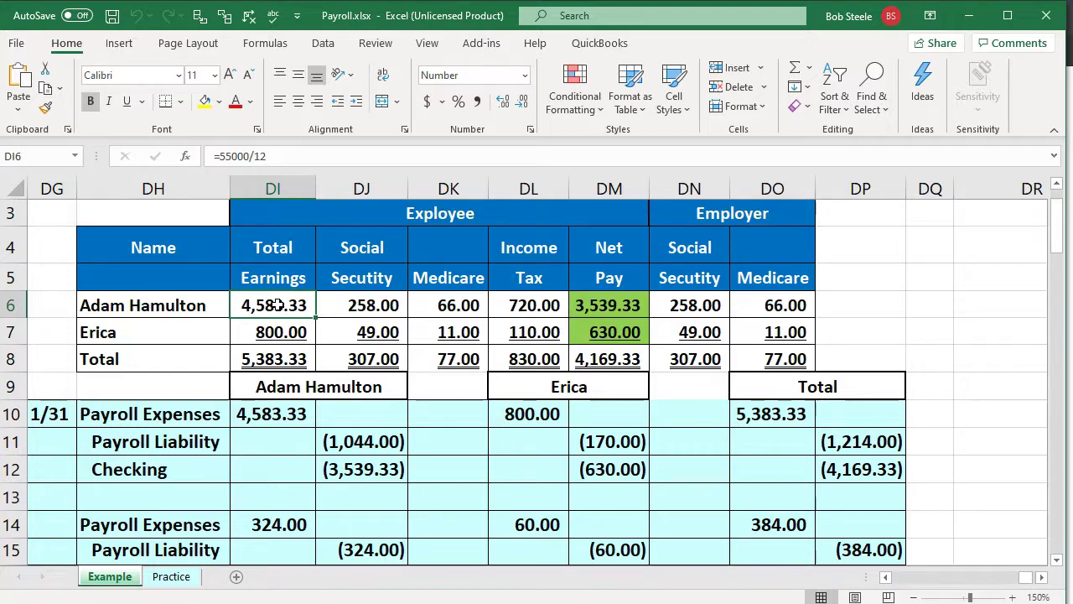
{"action": "key", "text": "Right"}
{"action": "key", "text": "Right"}
{"action": "key", "text": "Right"}
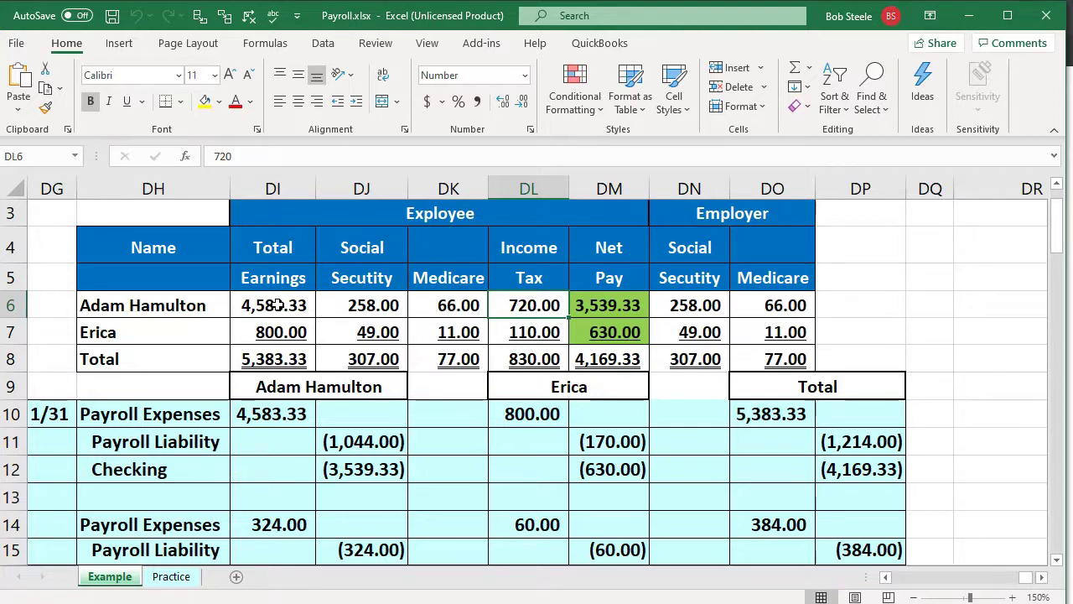
{"action": "key", "text": "Right"}
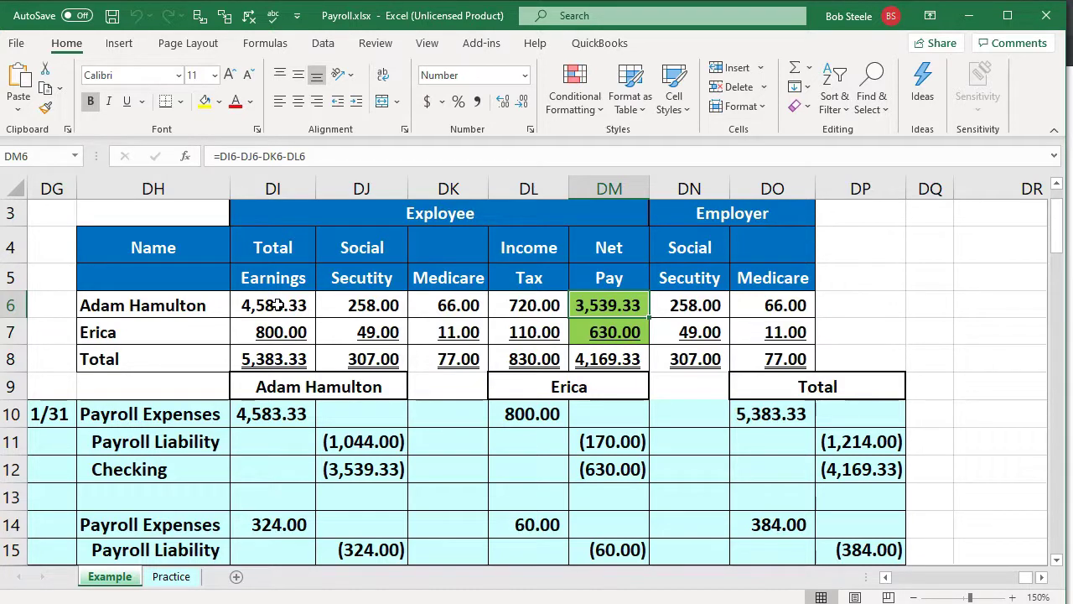
{"action": "key", "text": "Left"}
{"action": "key", "text": "Left"}
{"action": "key", "text": "Left"}
{"action": "key", "text": "Left"}
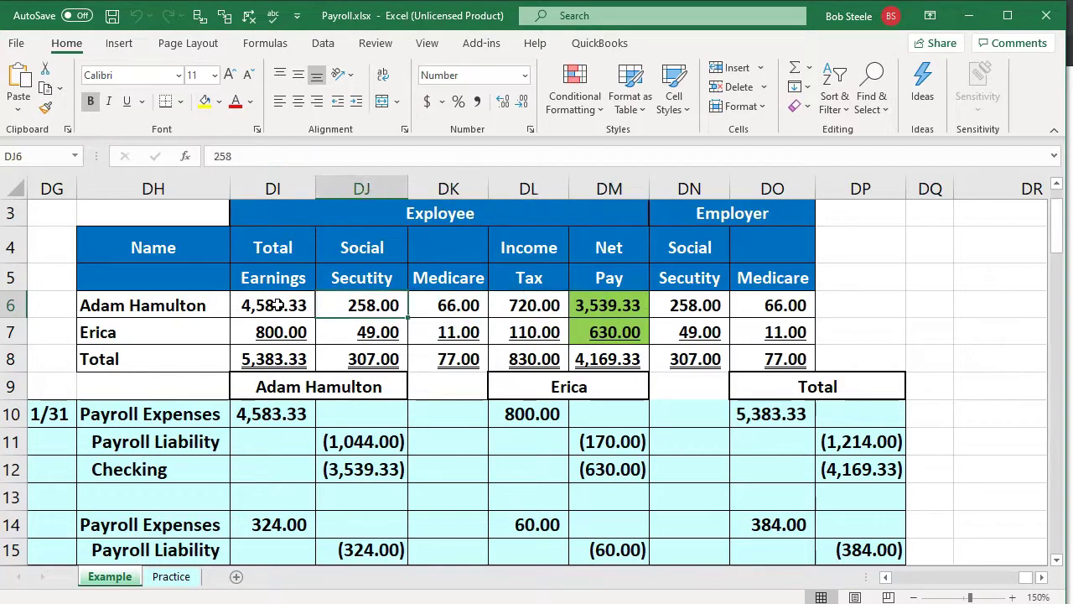
{"action": "key", "text": "Down"}
{"action": "key", "text": "Right"}
{"action": "key", "text": "Right"}
{"action": "key", "text": "Right"}
{"action": "key", "text": "Right"}
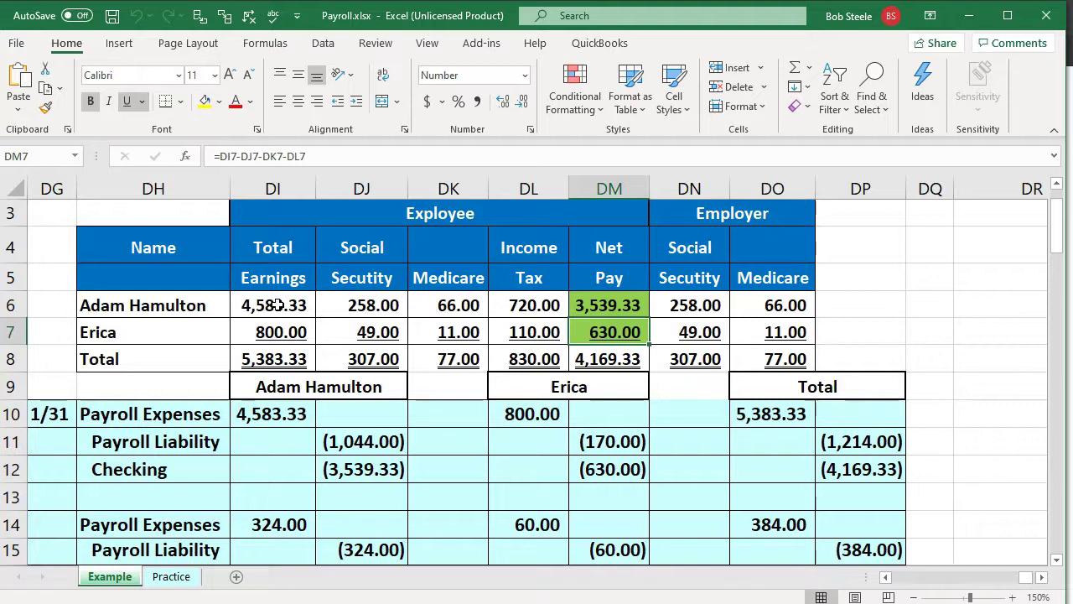
{"action": "key", "text": "Left"}
{"action": "key", "text": "Left"}
{"action": "key", "text": "Left"}
{"action": "key", "text": "Left"}
{"action": "key", "text": "Down"}
{"action": "key", "text": "Down"}
{"action": "key", "text": "Left"}
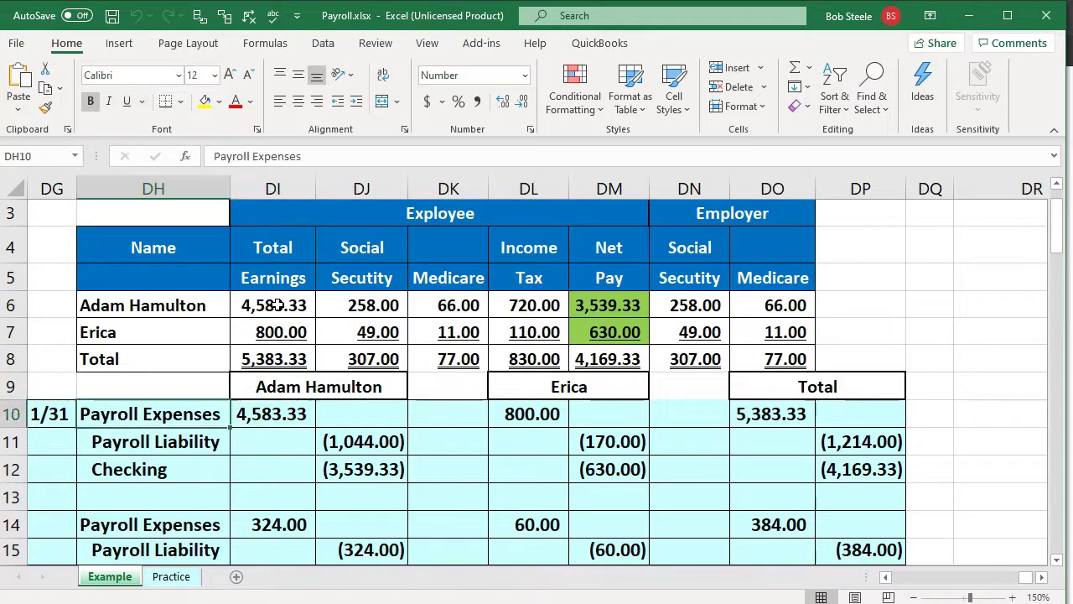
Step: Set the DI10 Payroll Expenses debit to =DI6, the first employee's total earnings
{"action": "left_click", "coordinate": [276, 422]}
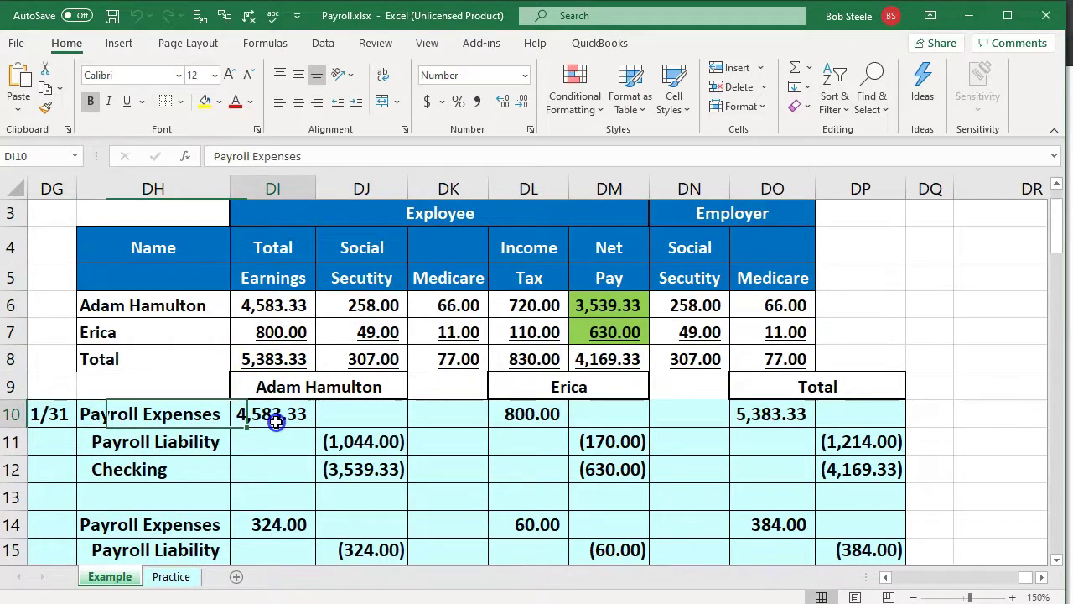
{"action": "type", "text": "="}
{"action": "key", "text": "Up"}
{"action": "key", "text": "Up"}
{"action": "key", "text": "Up"}
{"action": "key", "text": "Up"}
{"action": "key", "text": "Return"}
Step: Review the liability credit =-SUM(DJ6:DL6) in DJ11 and the checking credit =-DM6 in DJ12
{"action": "left_click", "coordinate": [384, 449]}
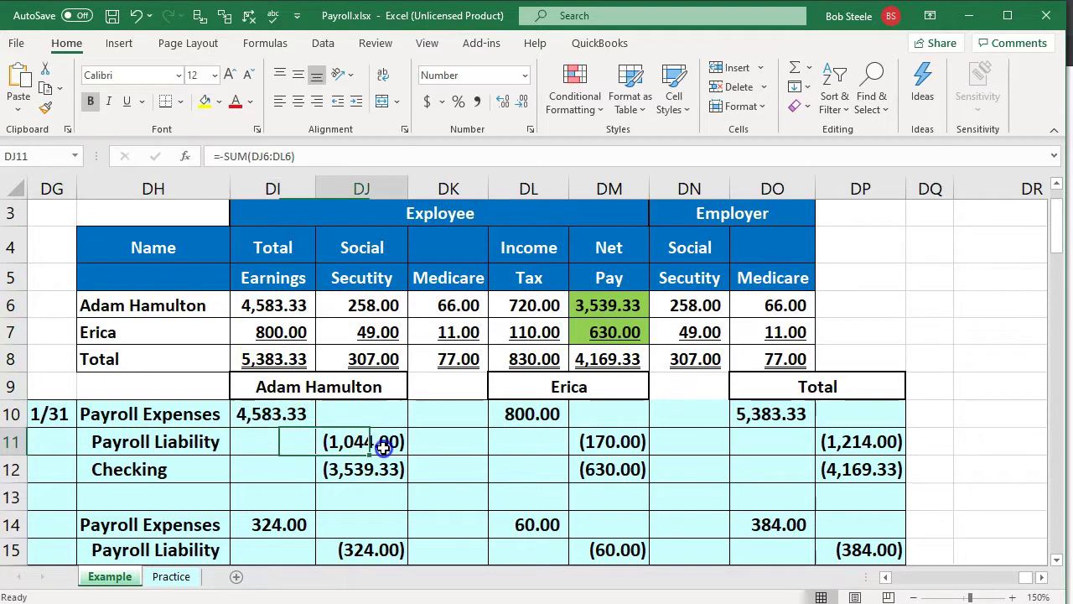
{"action": "double_click", "coordinate": [383, 449]}
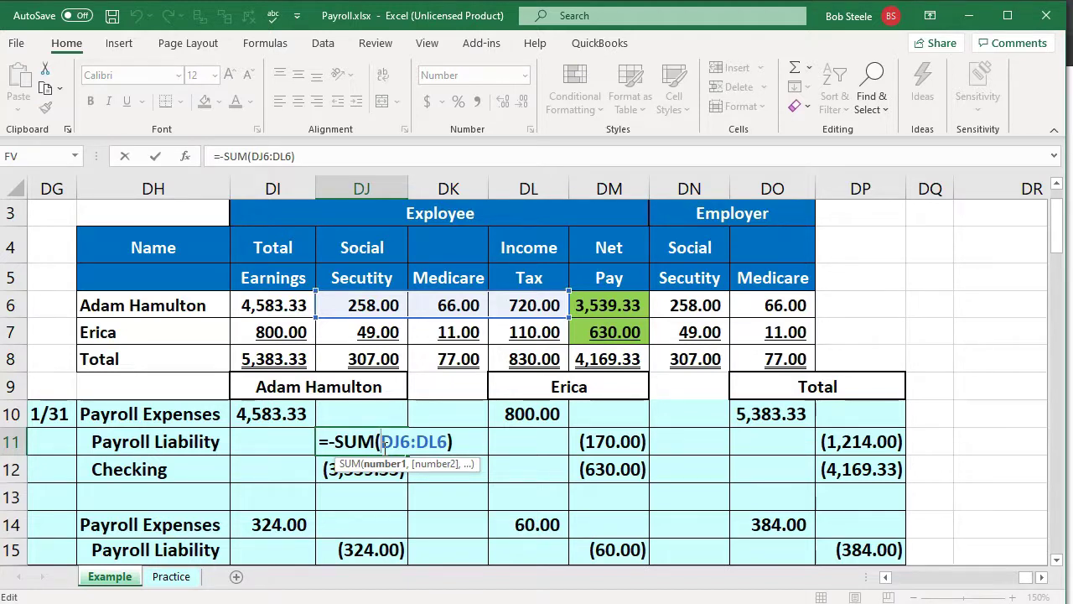
{"action": "key", "text": "Return"}
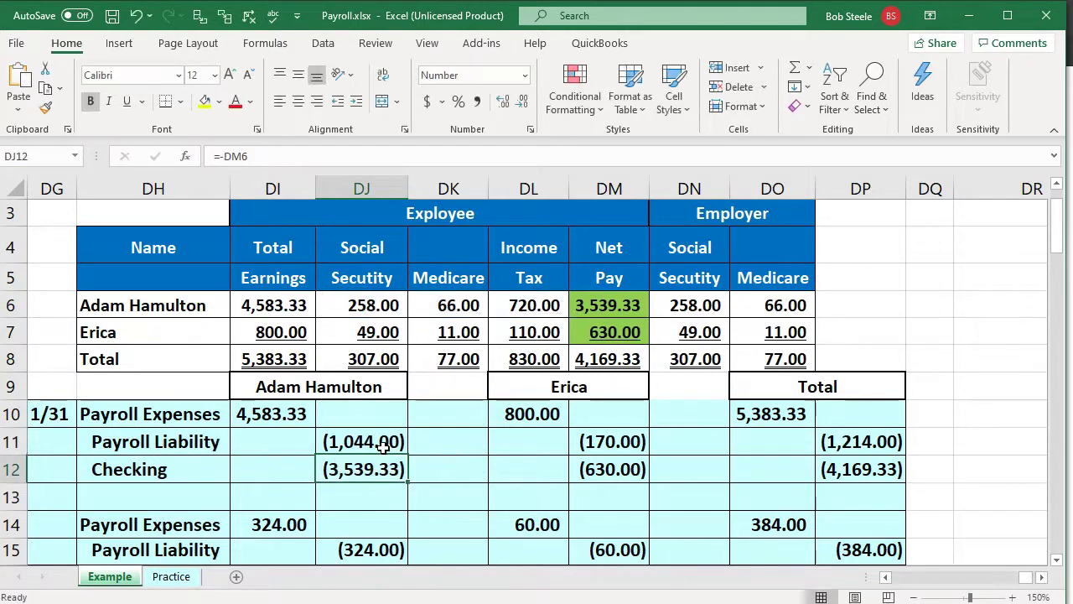
{"action": "double_click", "coordinate": [369, 464]}
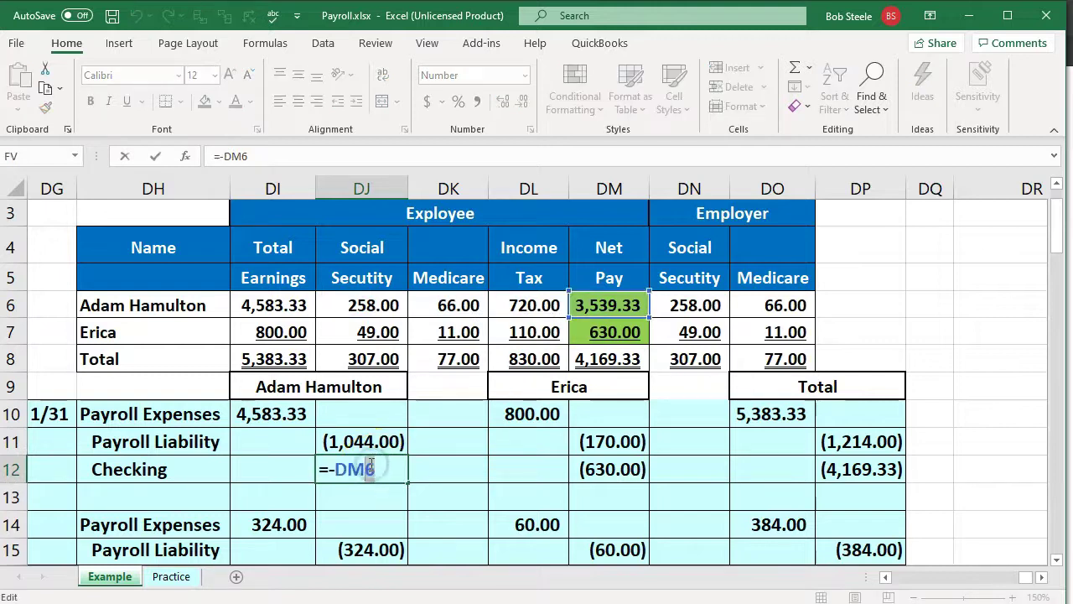
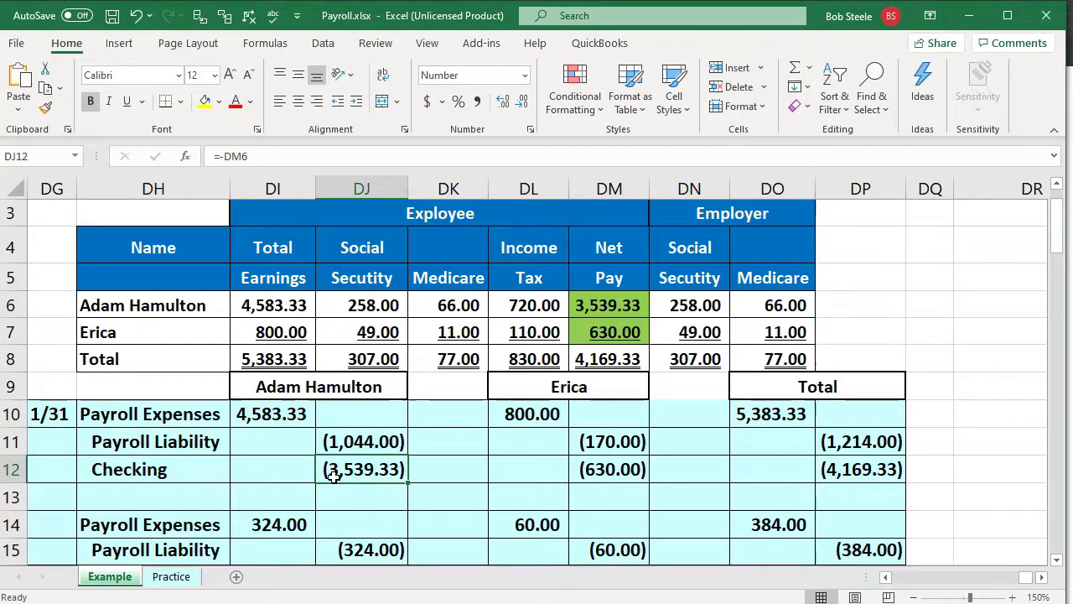
Step: Inspect the payroll liability and expense formulas and total the first employee's three withholdings
{"action": "left_click", "coordinate": [334, 441]}
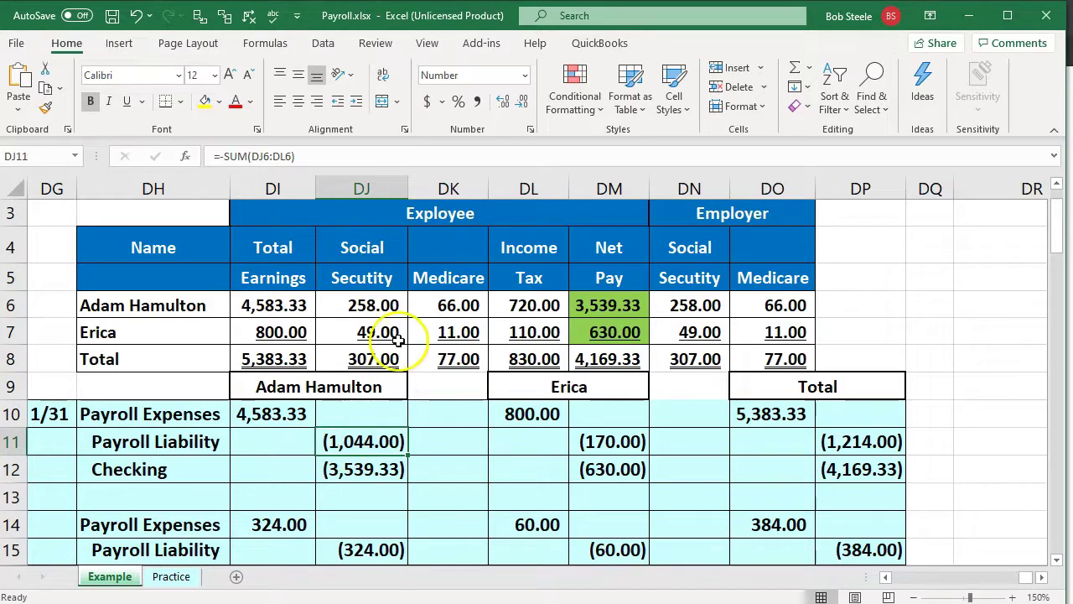
{"action": "left_click_drag", "start_coordinate": [376, 302], "coordinate": [528, 302]}
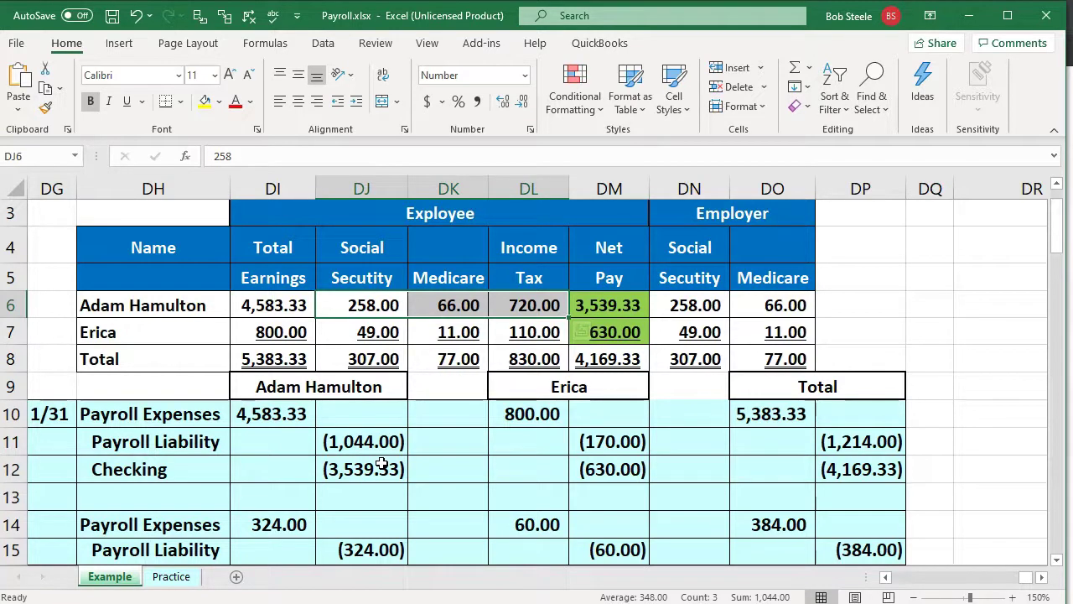
{"action": "left_click", "coordinate": [282, 415]}
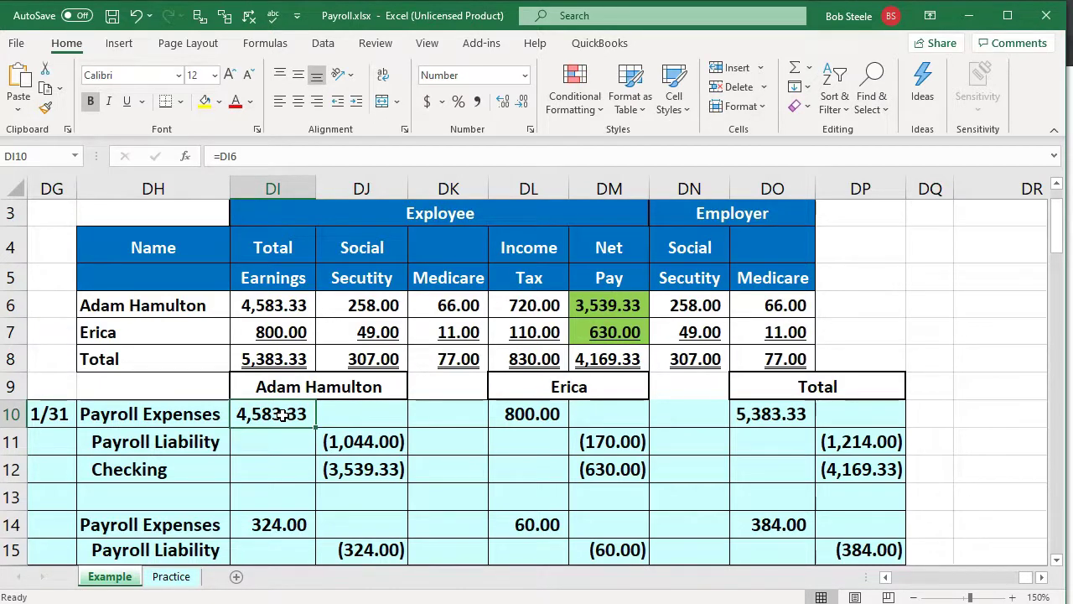
Step: Check the employer Social Security formula, total the employer taxes, and minimize Excel
{"action": "left_click", "coordinate": [699, 310]}
{"action": "left_click_drag", "start_coordinate": [699, 310], "coordinate": [738, 310]}
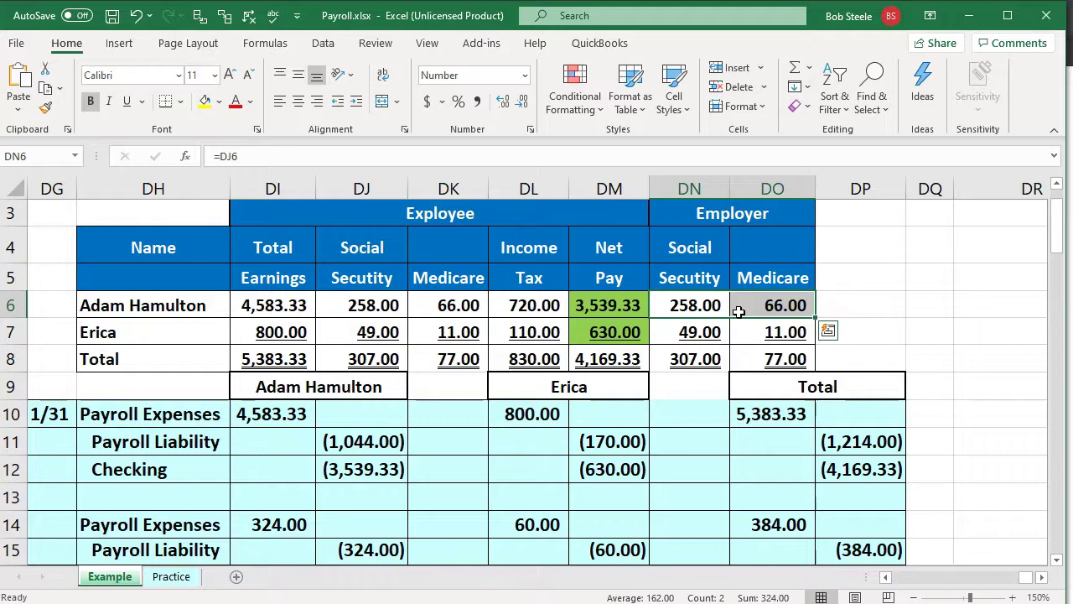
{"action": "left_click", "coordinate": [968, 15]}
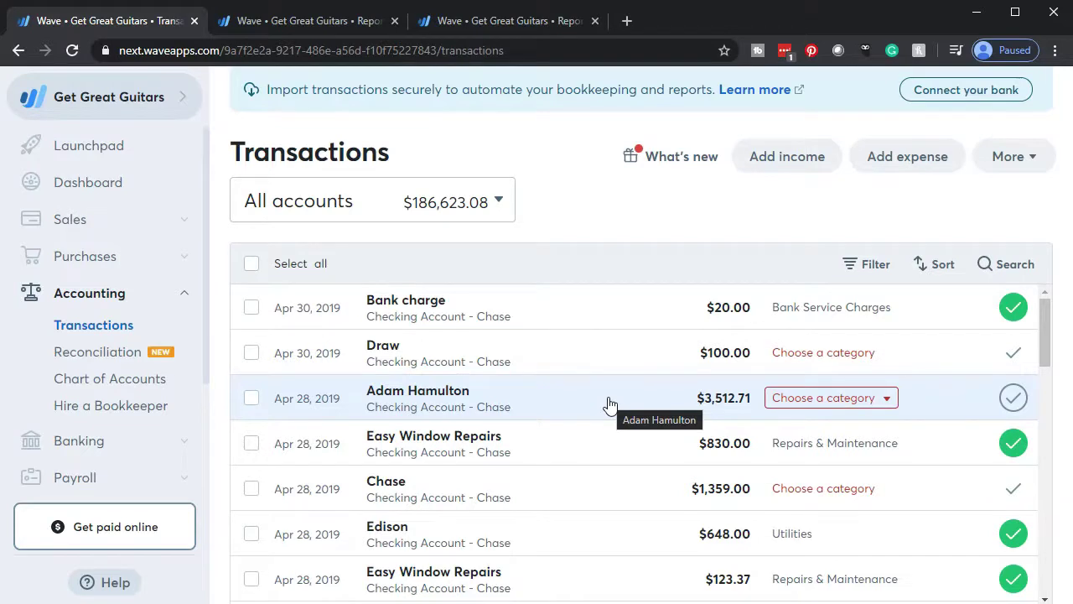
{"action": "scroll", "coordinate": [609, 403], "scroll_direction": "down", "scroll_amount": 4}
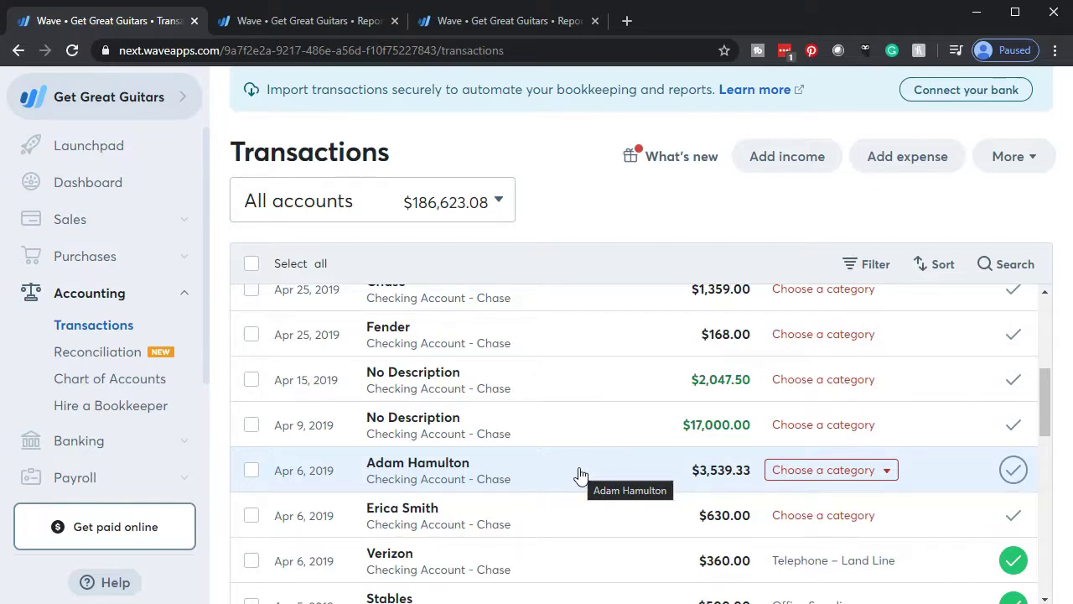
{"action": "scroll", "coordinate": [580, 475], "scroll_direction": "up", "scroll_amount": 3}
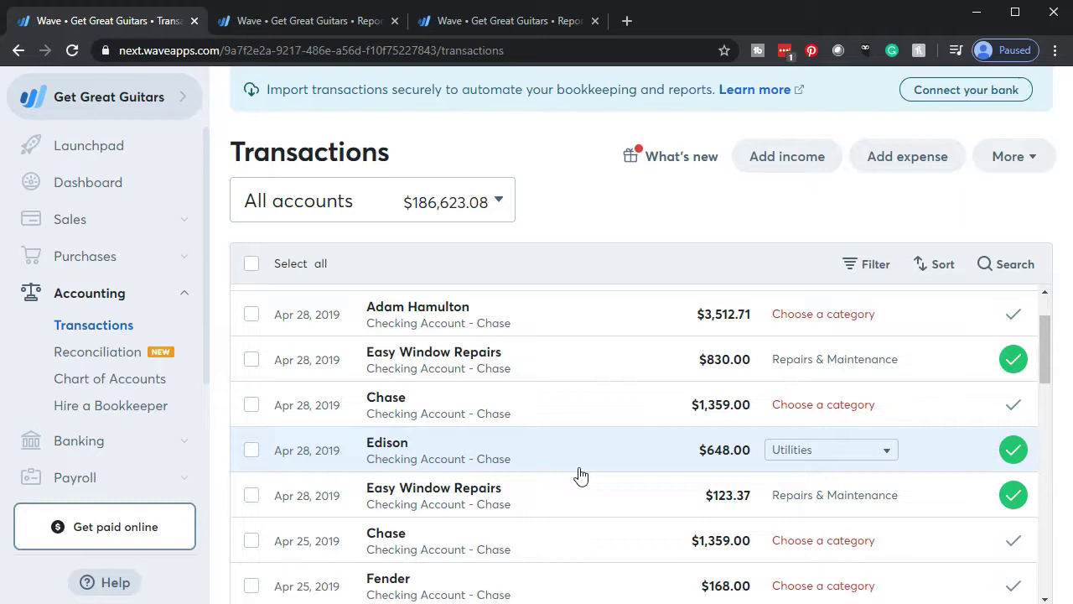
{"action": "scroll", "coordinate": [580, 475], "scroll_direction": "up", "scroll_amount": 1}
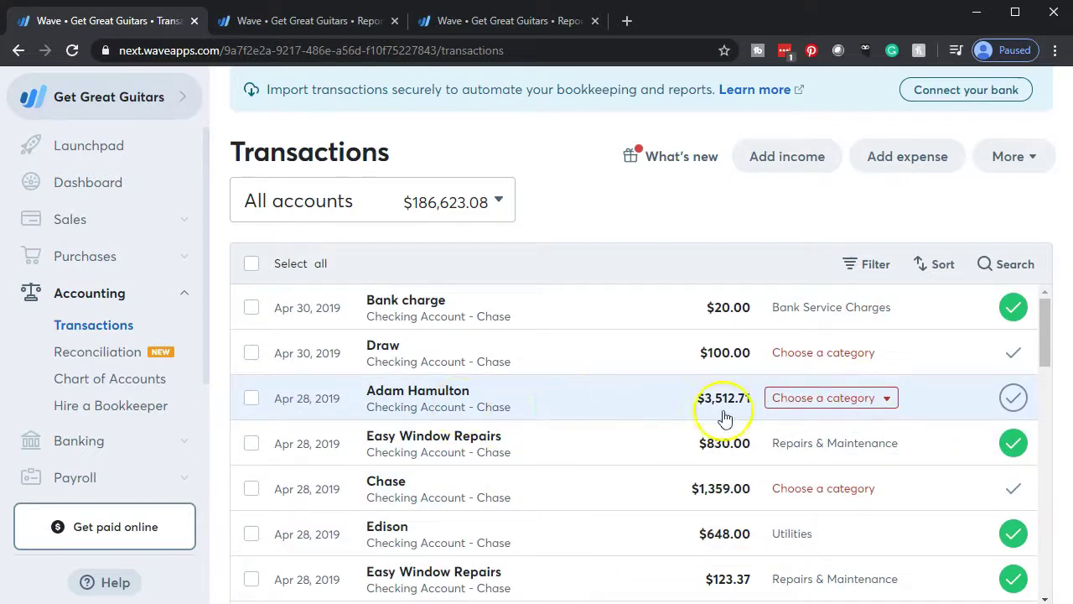
Step: Categorize the Apr 28 $3,512.71 withdrawal as Payroll – Salary & Wages and save it
{"action": "left_click", "coordinate": [612, 402]}
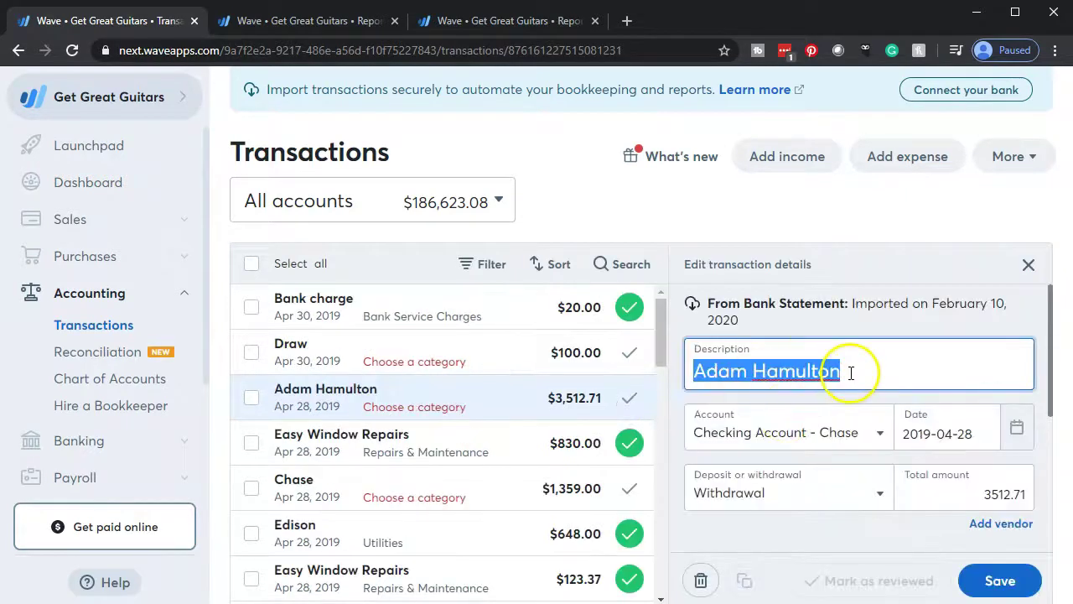
{"action": "left_click", "coordinate": [853, 373]}
{"action": "left_click_drag", "start_coordinate": [854, 372], "coordinate": [688, 372]}
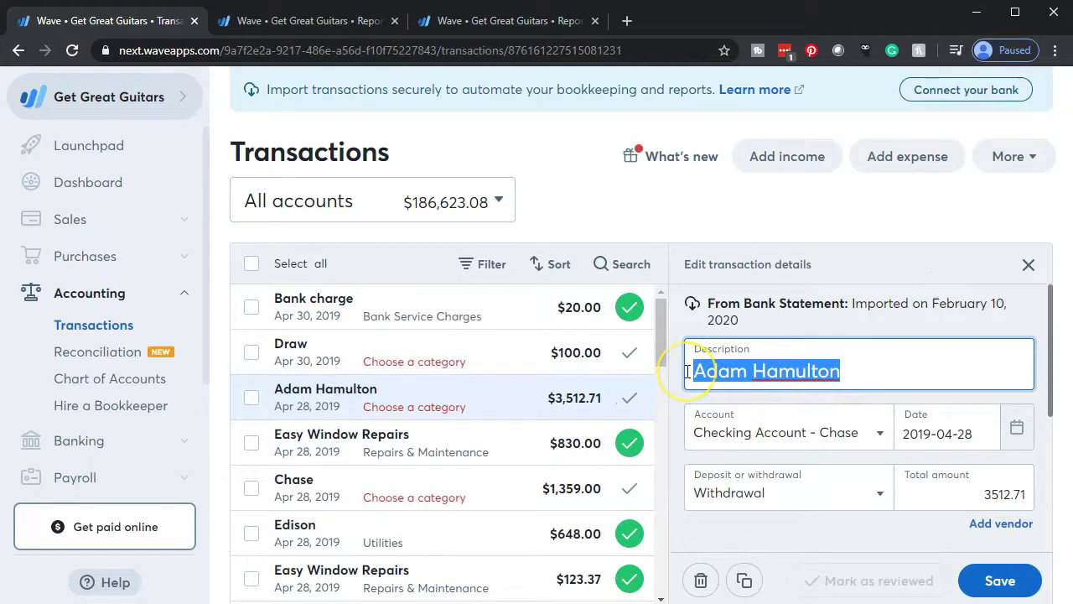
{"action": "scroll", "coordinate": [877, 403], "scroll_direction": "down", "scroll_amount": 1}
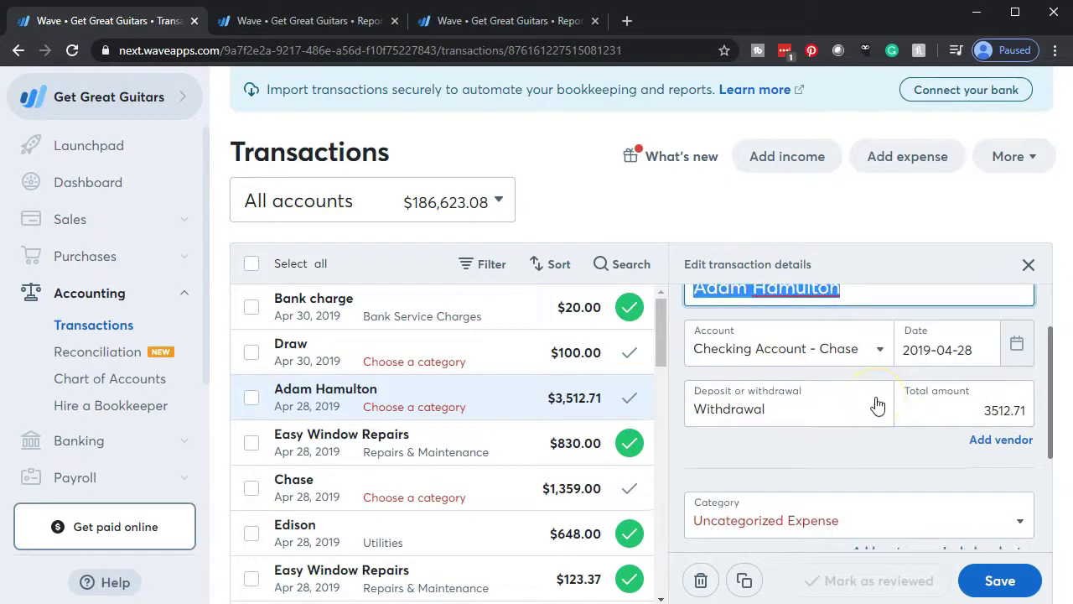
{"action": "scroll", "coordinate": [877, 404], "scroll_direction": "down", "scroll_amount": 2}
{"action": "left_click", "coordinate": [877, 367]}
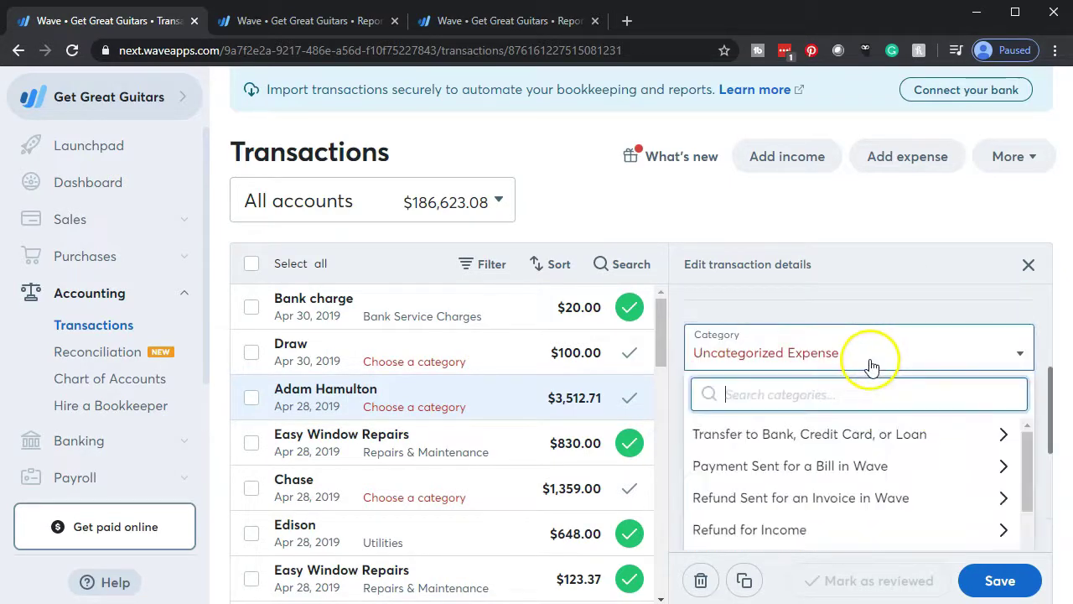
{"action": "type", "text": "a"}
{"action": "key", "text": "BackSpace"}
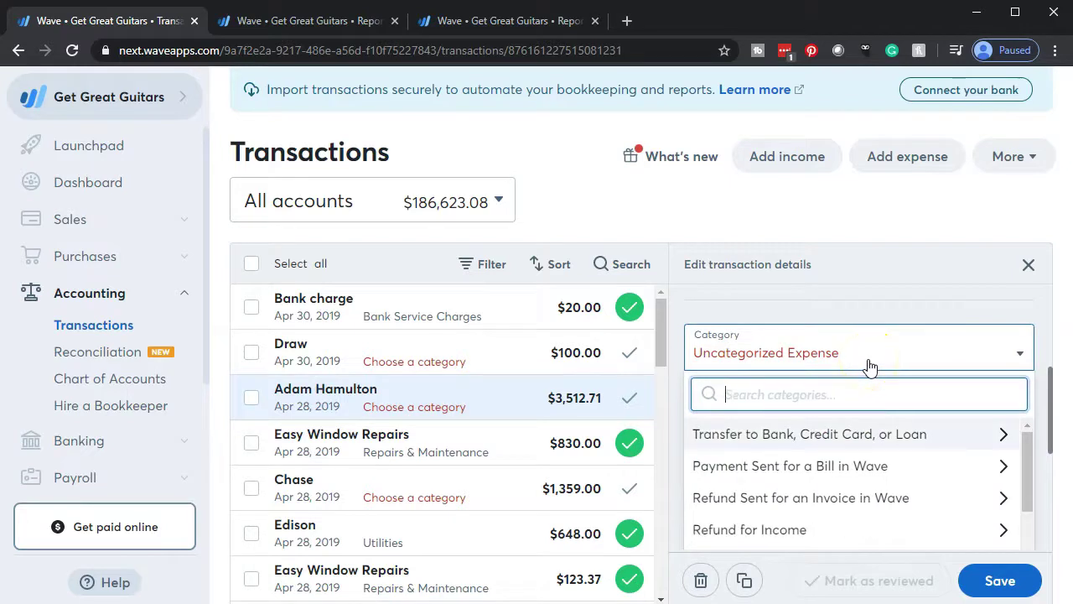
{"action": "type", "text": "payro"}
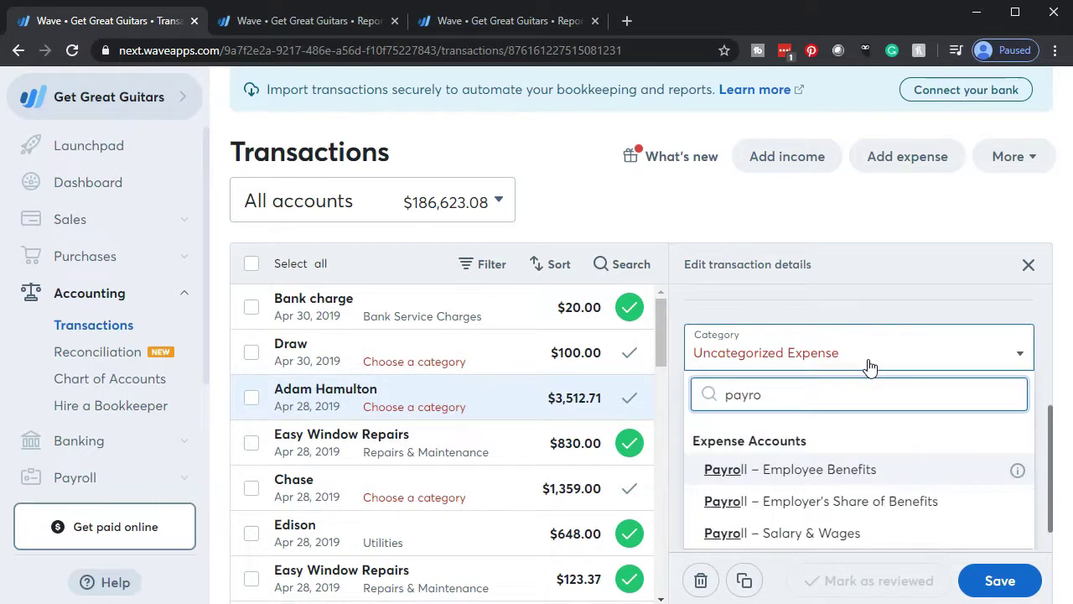
{"action": "type", "text": "ll"}
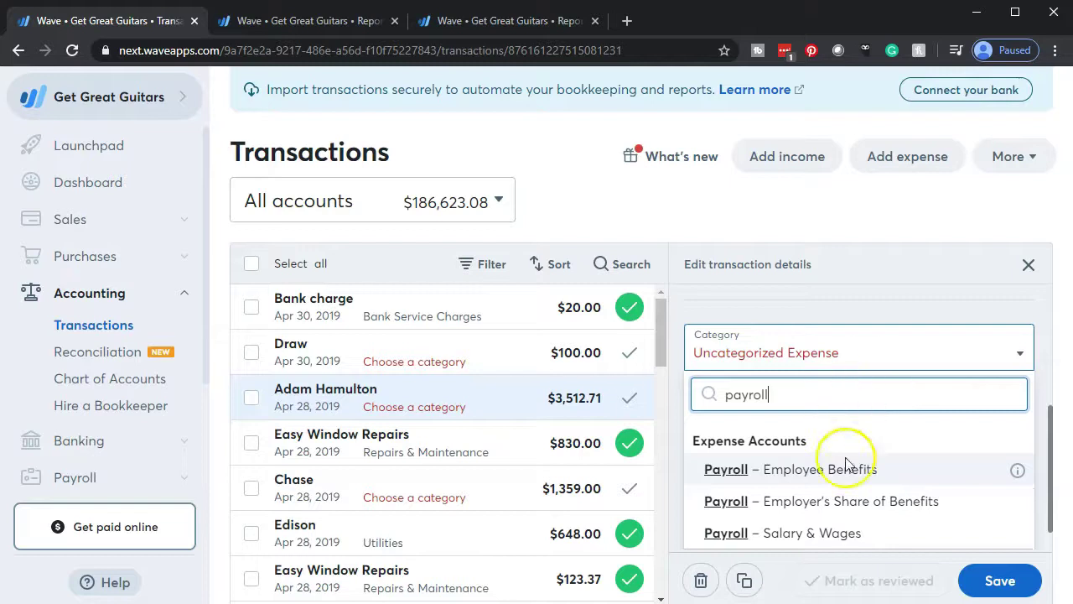
{"action": "left_click", "coordinate": [828, 533]}
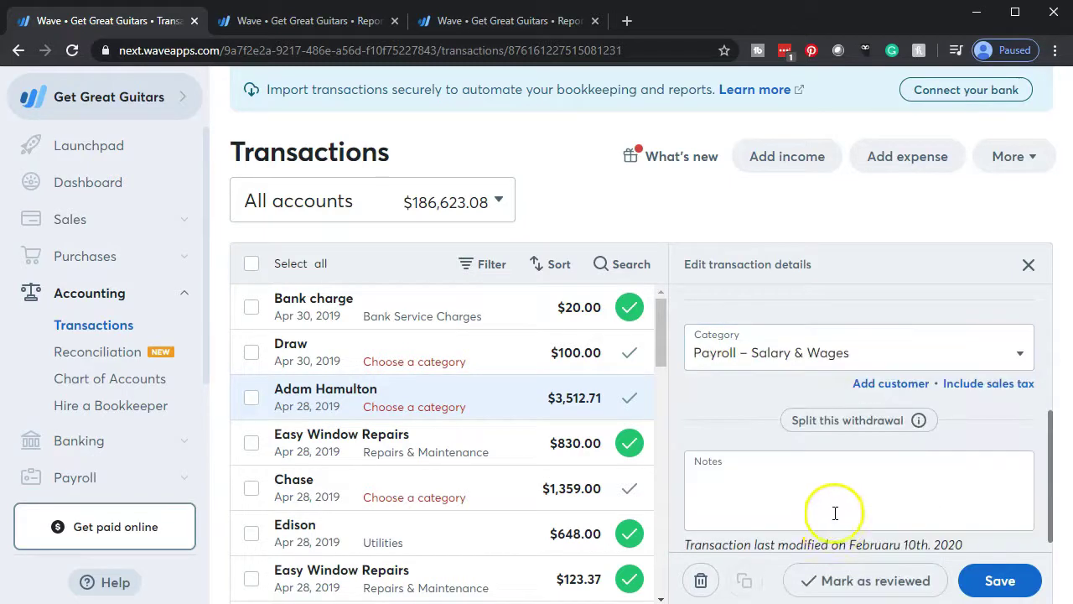
{"action": "left_click", "coordinate": [1000, 580]}
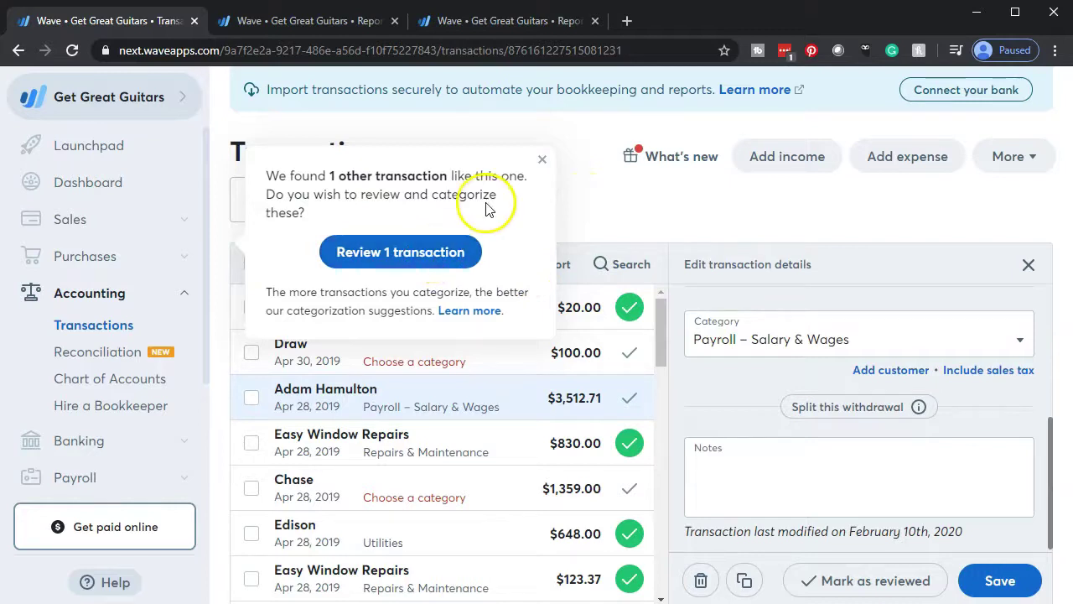
Step: Dismiss the similar-transaction suggestion and start creating a new vendor for the withdrawal
{"action": "left_click", "coordinate": [542, 161]}
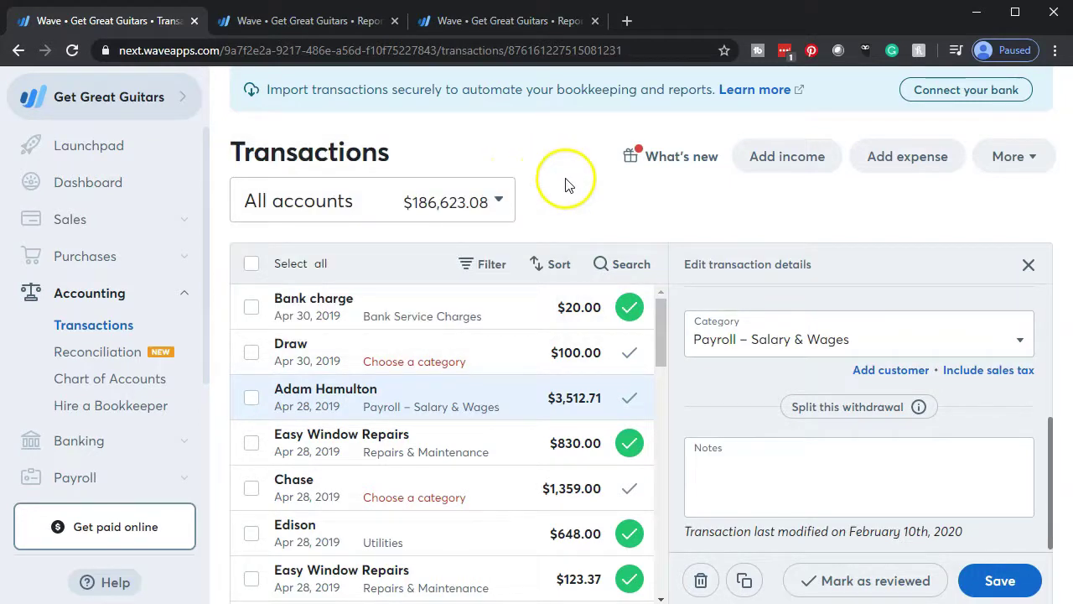
{"action": "scroll", "coordinate": [954, 439], "scroll_direction": "up", "scroll_amount": 1}
{"action": "scroll", "coordinate": [954, 438], "scroll_direction": "up", "scroll_amount": 1}
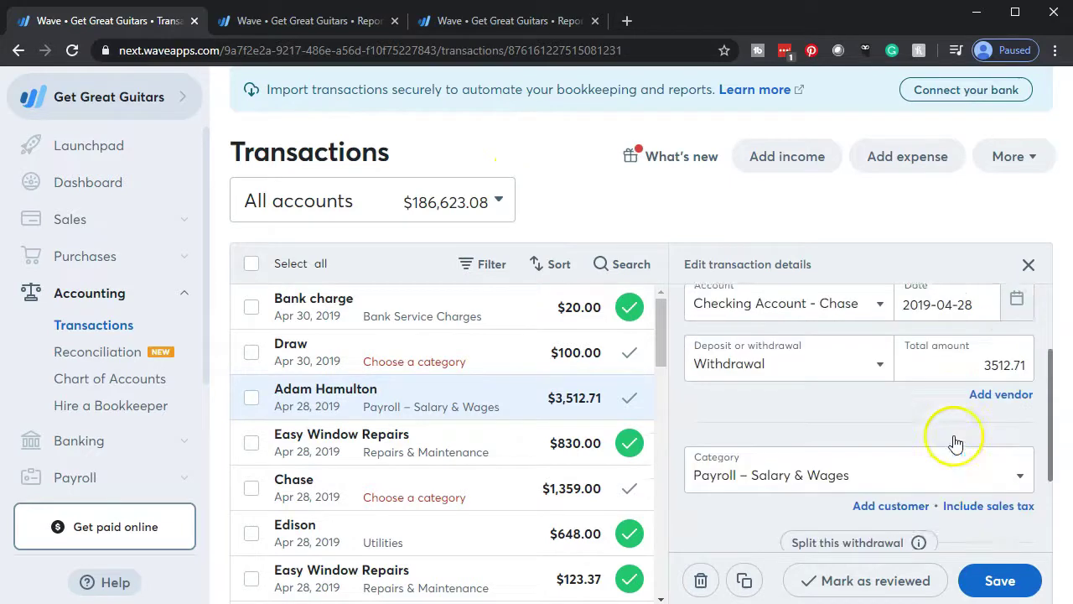
{"action": "left_click", "coordinate": [985, 435]}
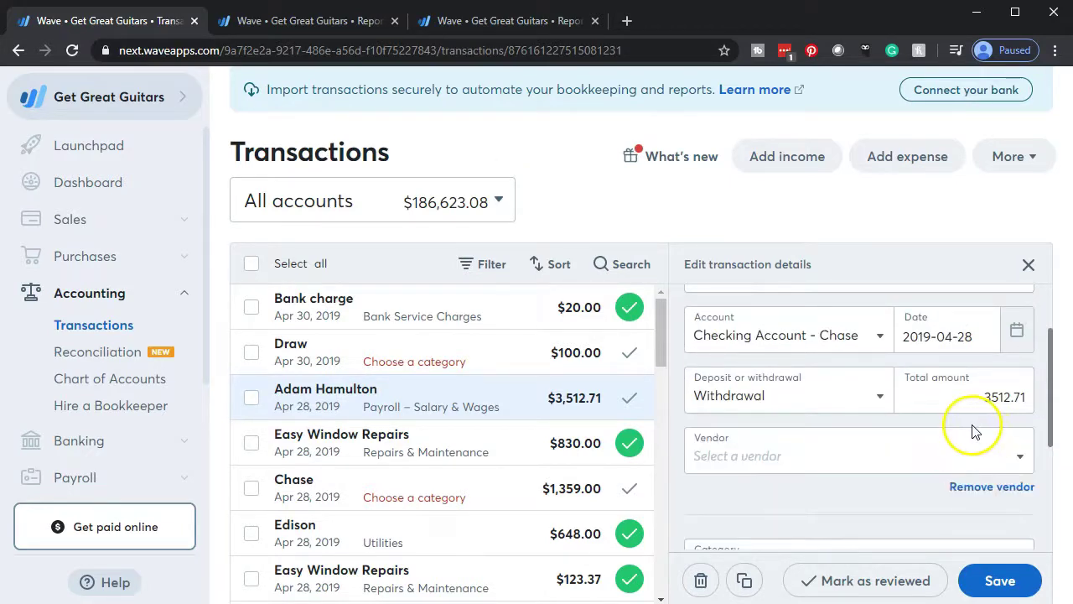
{"action": "left_click", "coordinate": [910, 456]}
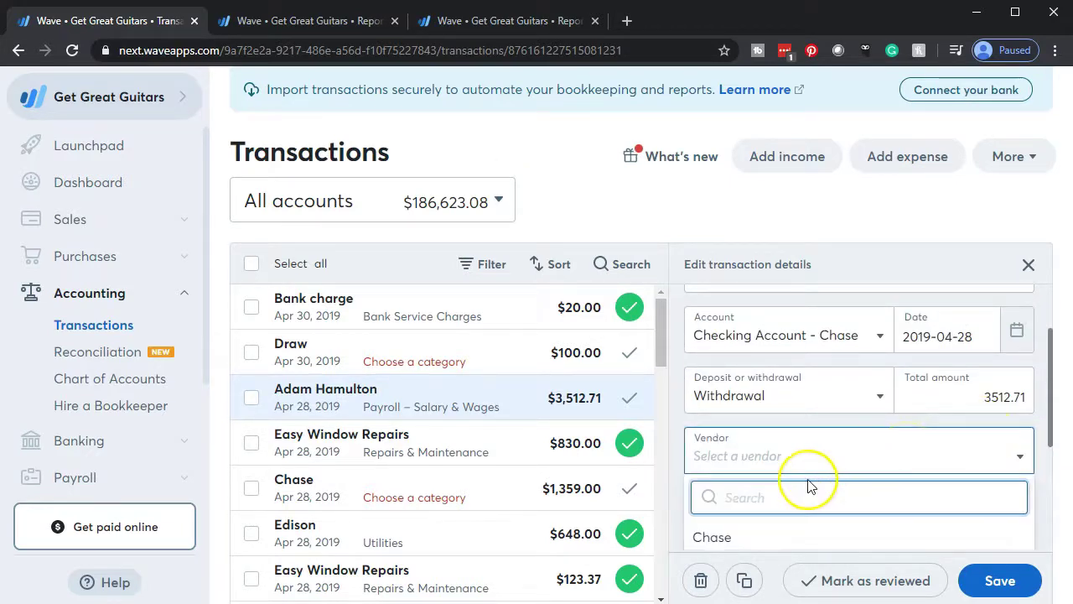
{"action": "scroll", "coordinate": [812, 487], "scroll_direction": "down", "scroll_amount": 3}
{"action": "left_click", "coordinate": [815, 502]}
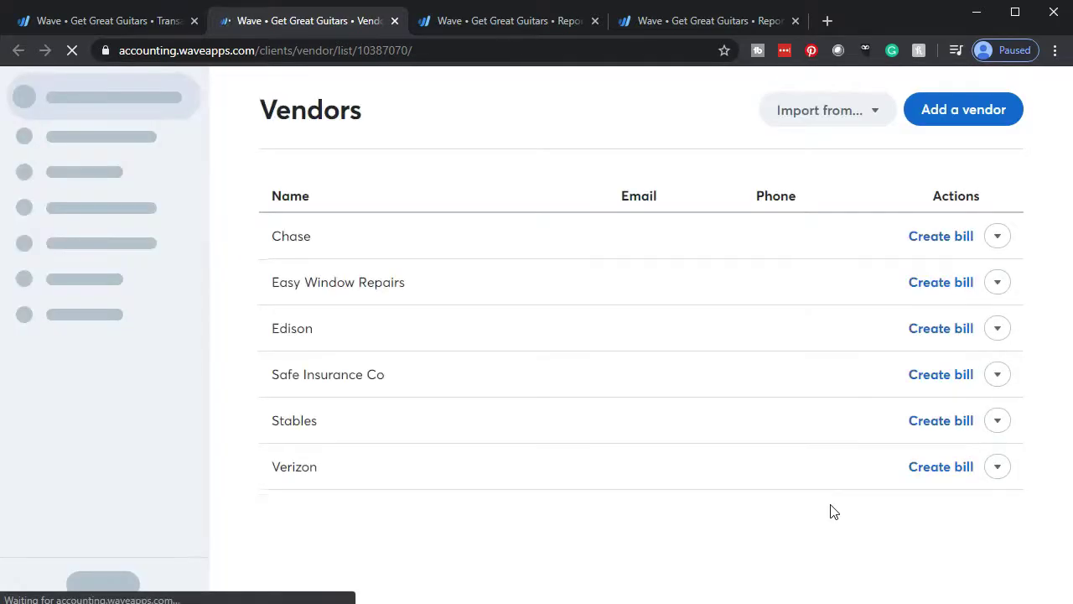
Step: Add a vendor named after the employee, save it, and close the Vendors tab
{"action": "left_click", "coordinate": [901, 476]}
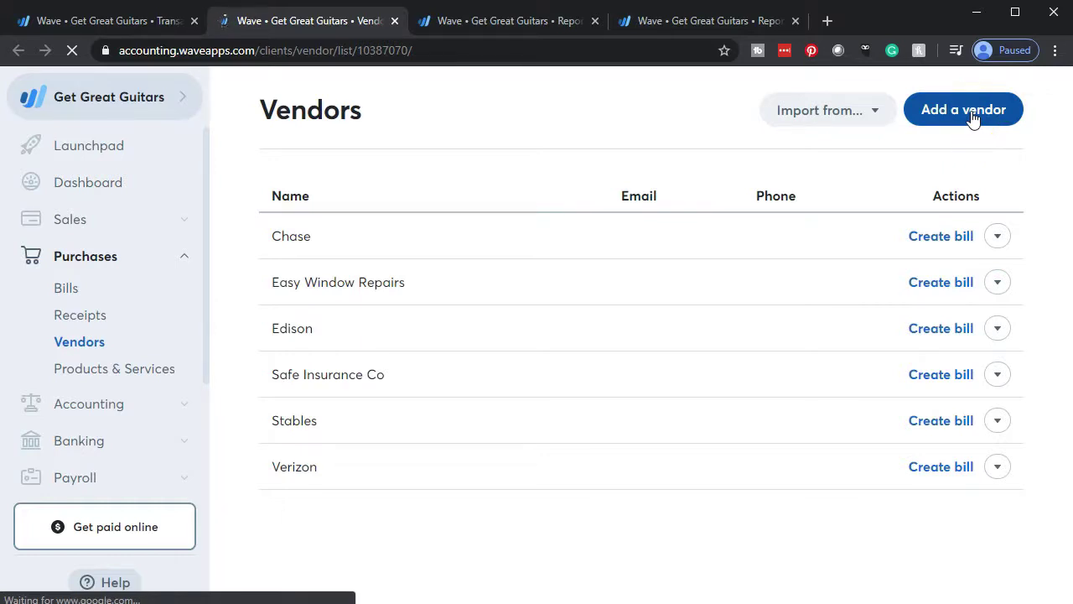
{"action": "left_click", "coordinate": [973, 120]}
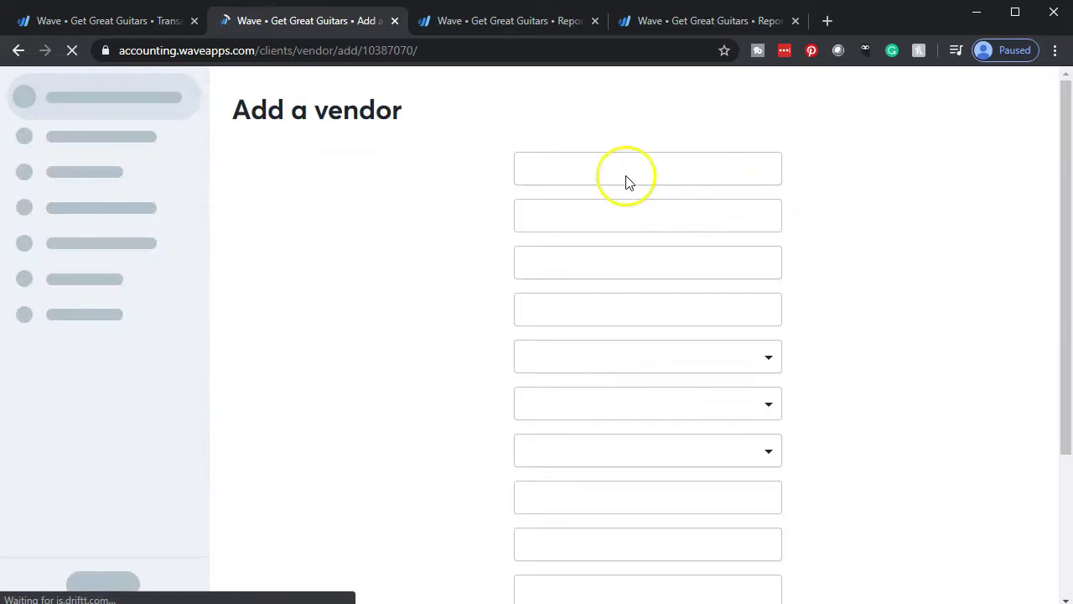
{"action": "left_click", "coordinate": [579, 169]}
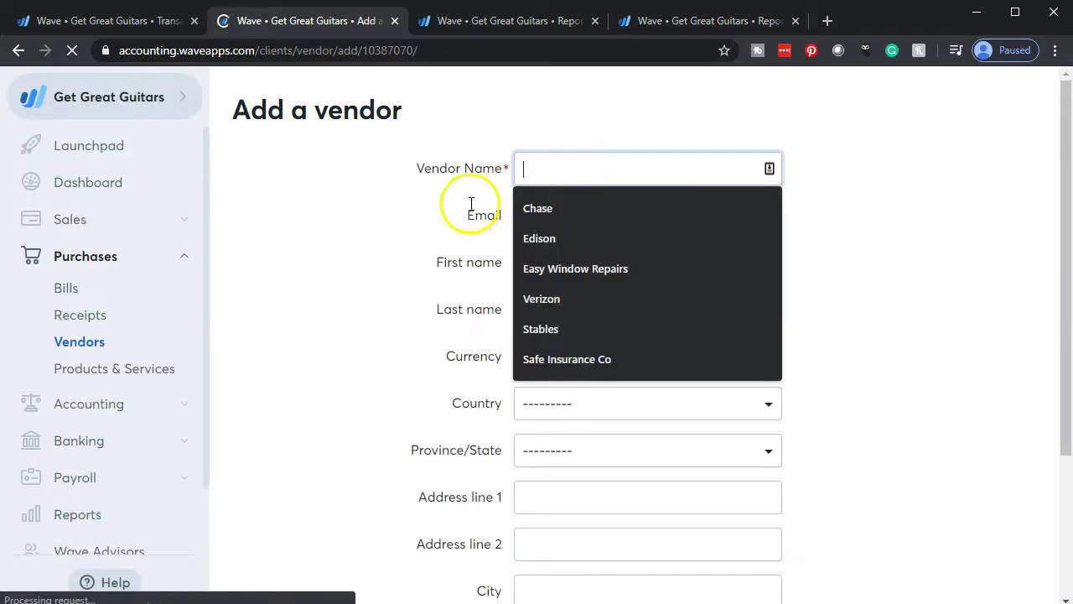
{"action": "key", "text": "Tab"}
{"action": "scroll", "coordinate": [350, 237], "scroll_direction": "down", "scroll_amount": 3}
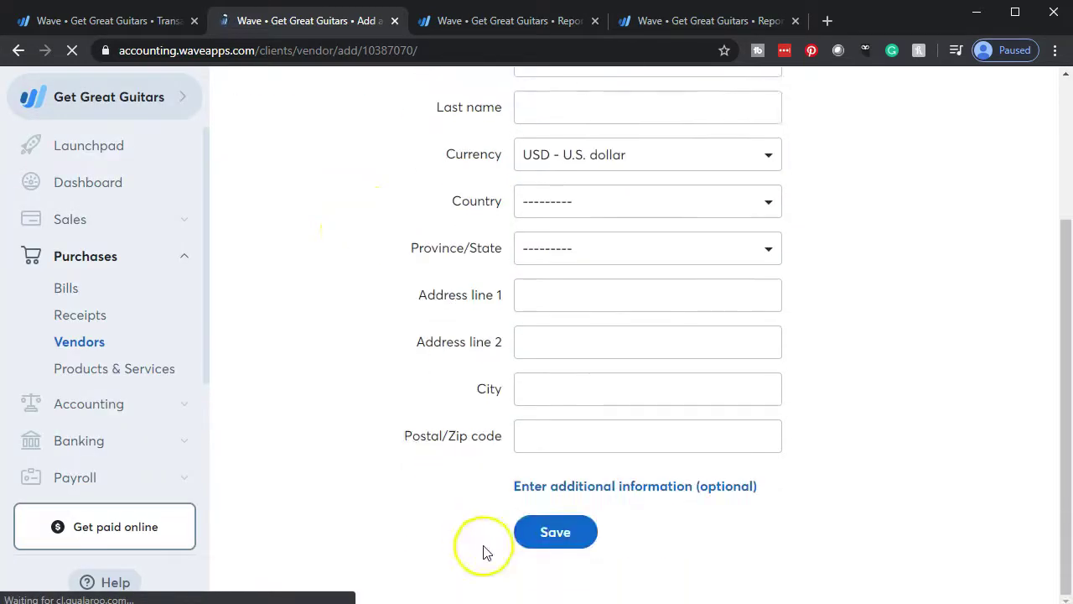
{"action": "left_click", "coordinate": [531, 541]}
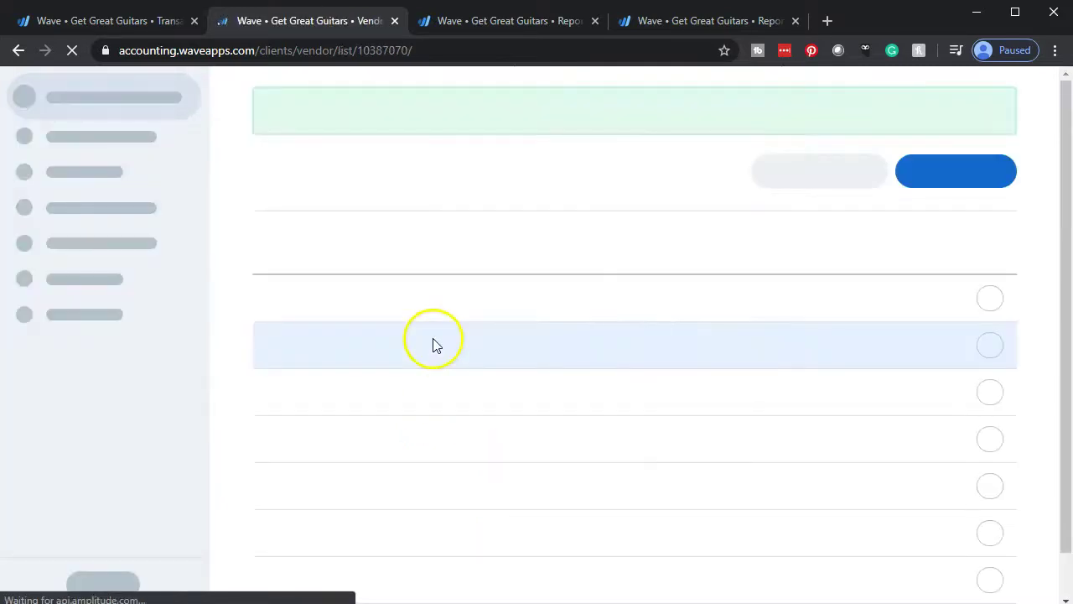
{"action": "left_click", "coordinate": [393, 21]}
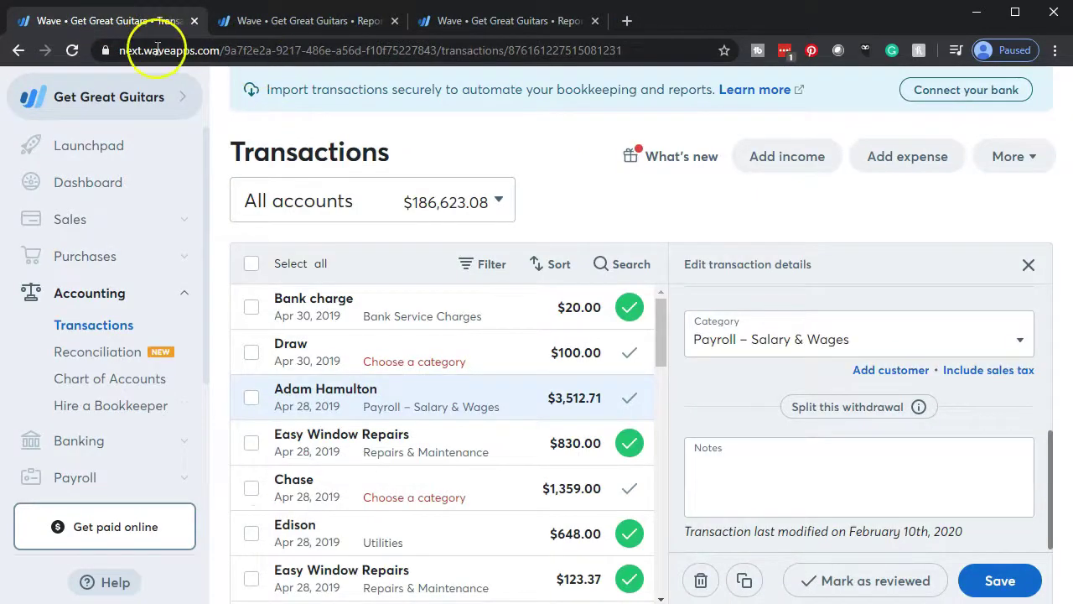
Step: Reload transactions, assign the new employee vendor to the $3,512.71 withdrawal, save, and mark it reviewed
{"action": "left_click", "coordinate": [73, 52]}
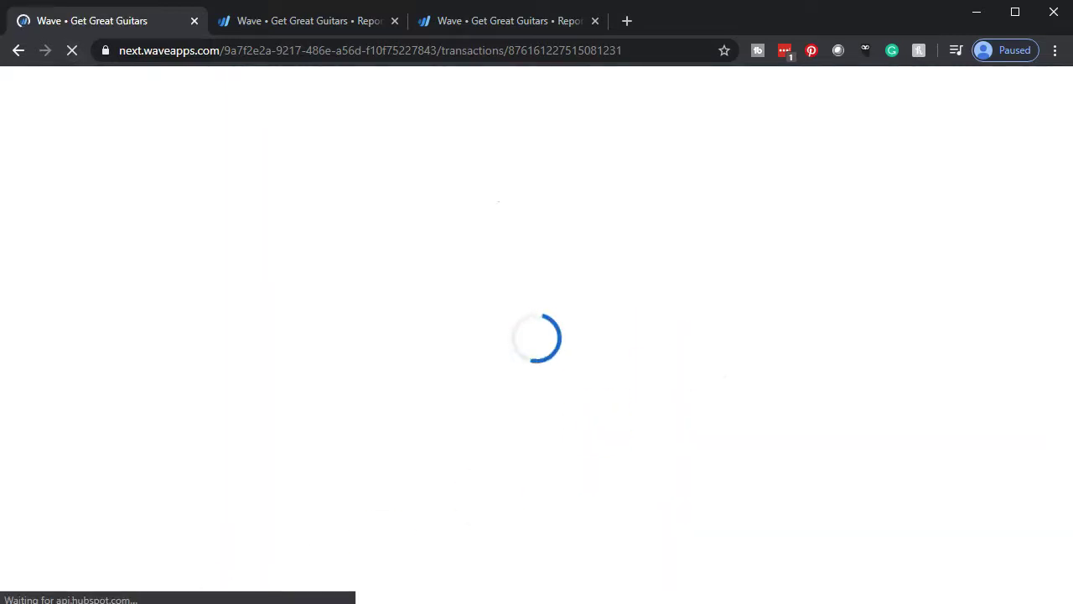
{"action": "scroll", "coordinate": [860, 447], "scroll_direction": "down", "scroll_amount": 5}
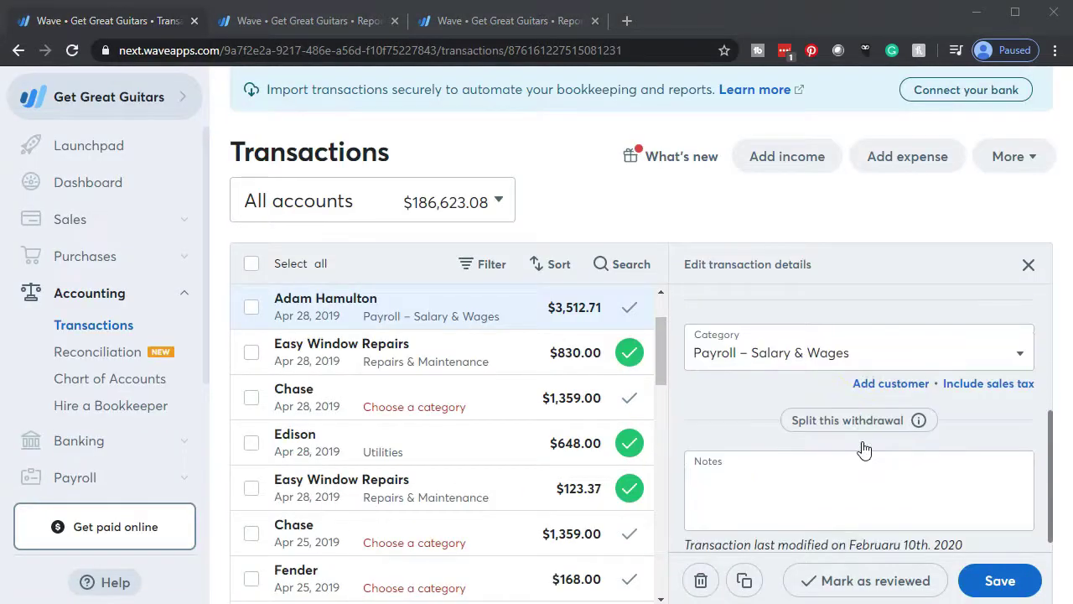
{"action": "scroll", "coordinate": [864, 449], "scroll_direction": "up", "scroll_amount": 5}
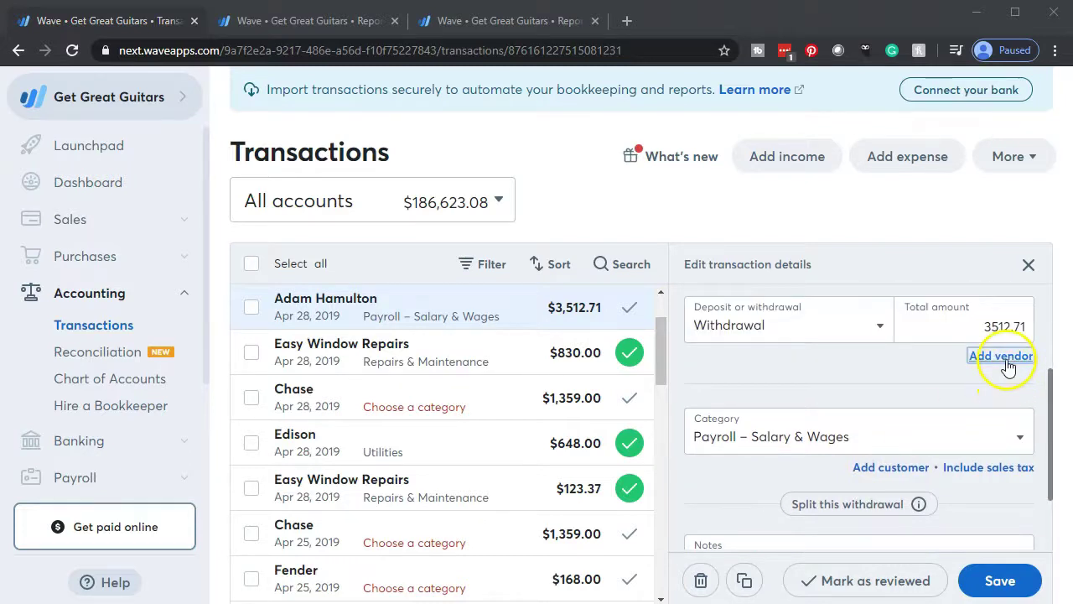
{"action": "left_click", "coordinate": [1007, 359]}
{"action": "left_click", "coordinate": [1011, 384]}
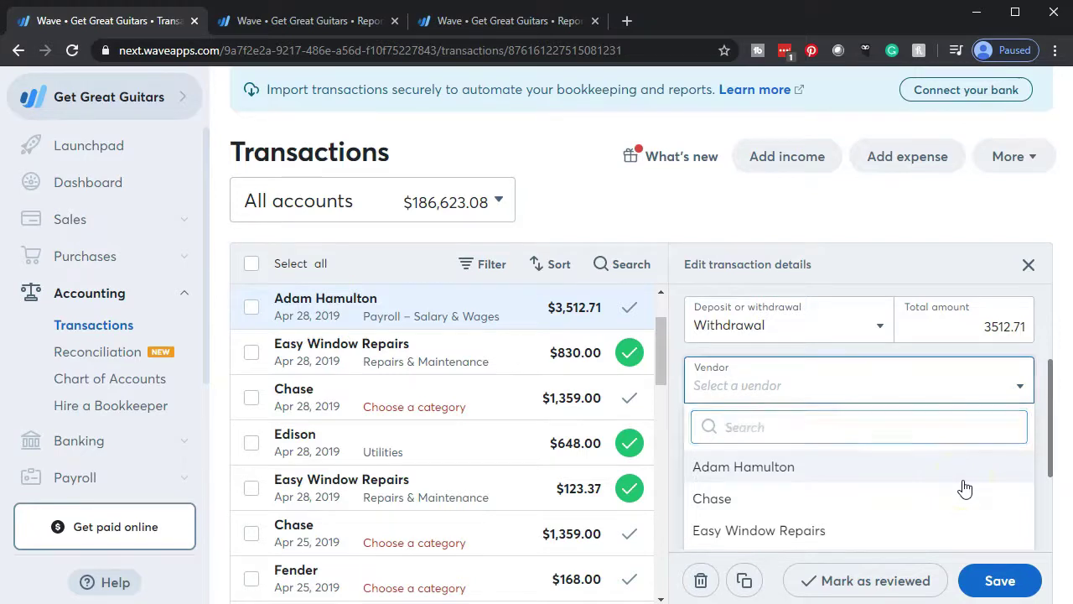
{"action": "key", "text": "Return"}
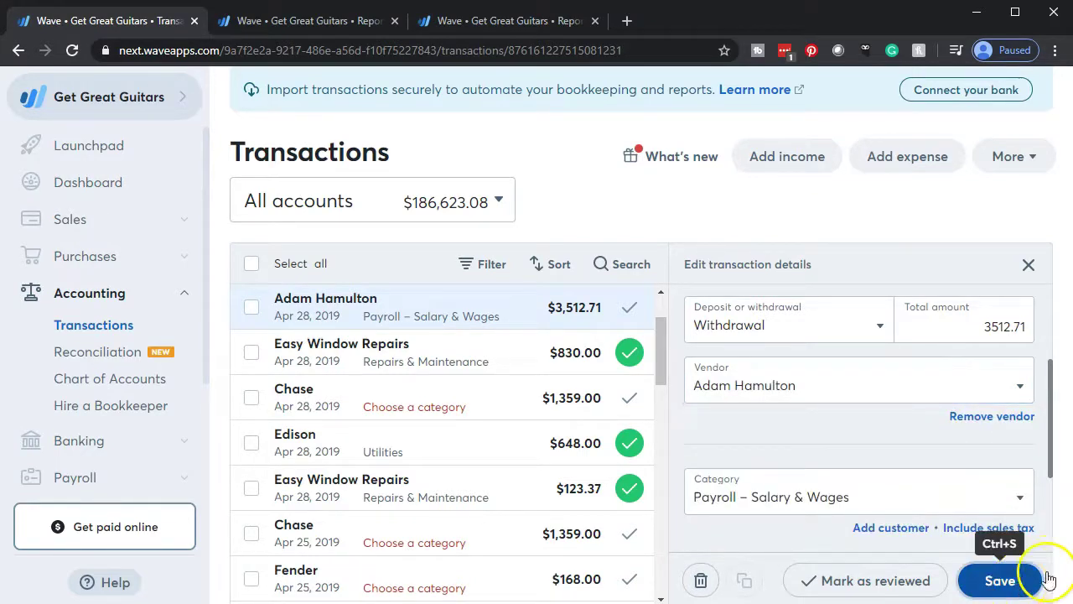
{"action": "left_click", "coordinate": [1037, 587]}
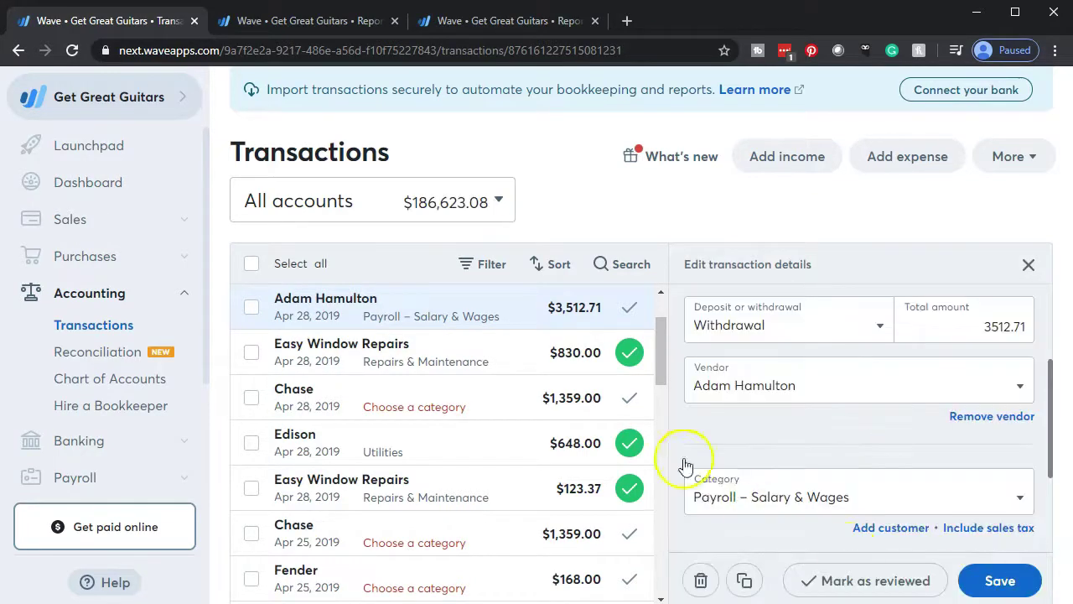
{"action": "left_click", "coordinate": [631, 312]}
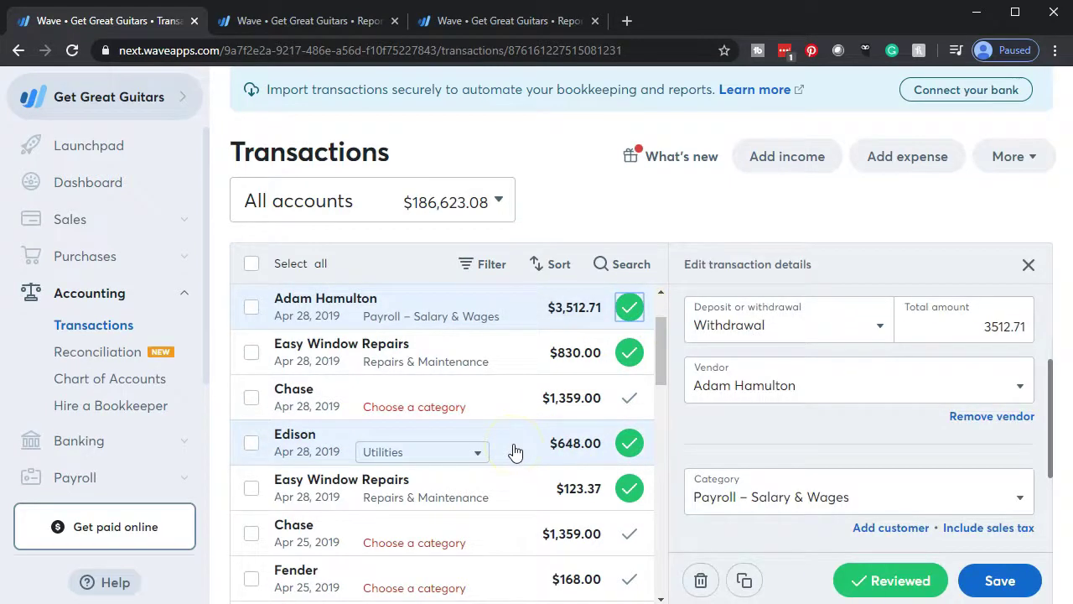
{"action": "scroll", "coordinate": [515, 453], "scroll_direction": "down", "scroll_amount": 3}
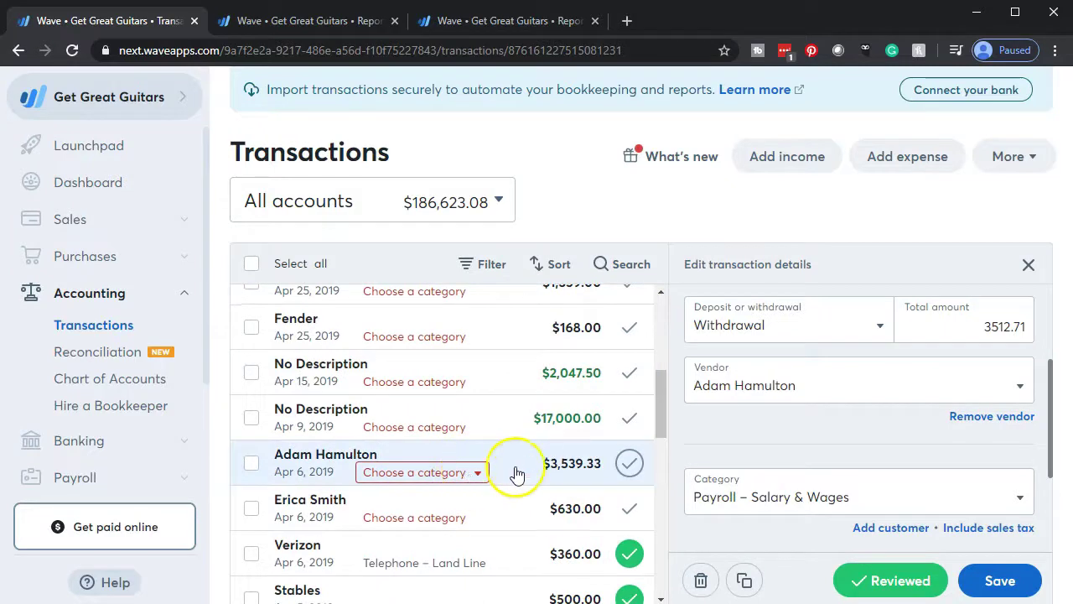
Step: Categorize the Apr 6 $3,539.33 withdrawal as Payroll – Salary & Wages
{"action": "left_click", "coordinate": [538, 475]}
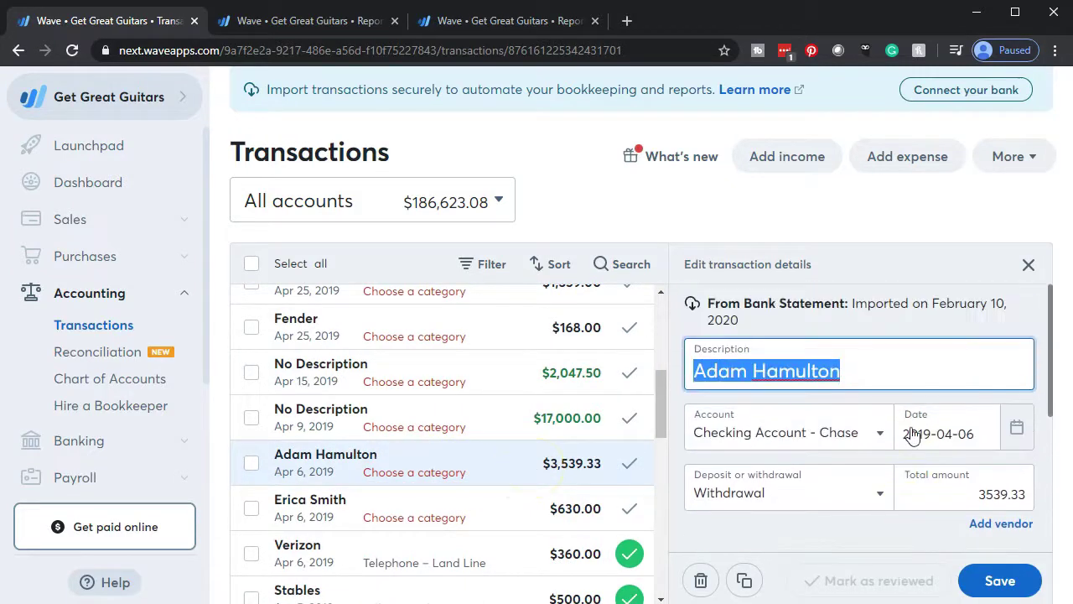
{"action": "scroll", "coordinate": [912, 427], "scroll_direction": "down", "scroll_amount": 3}
{"action": "left_click", "coordinate": [915, 352]}
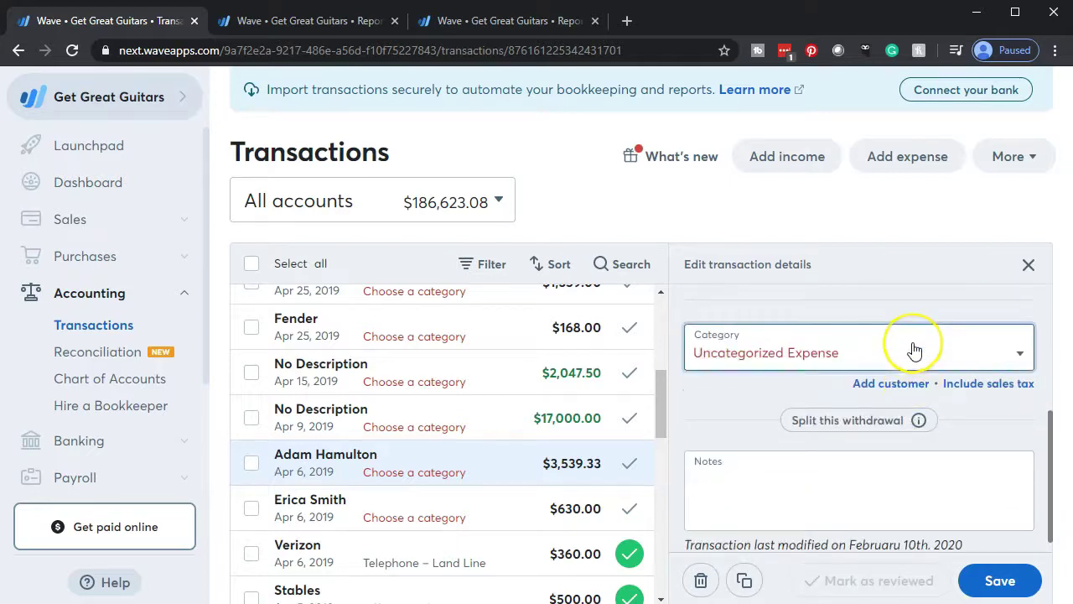
{"action": "type", "text": "payro"}
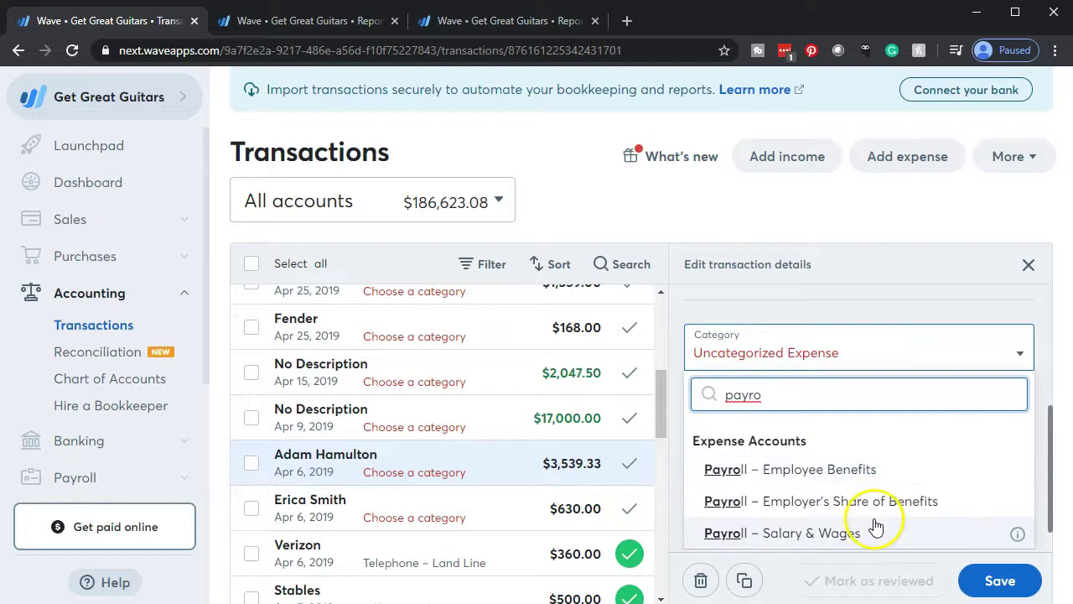
{"action": "left_click", "coordinate": [876, 534]}
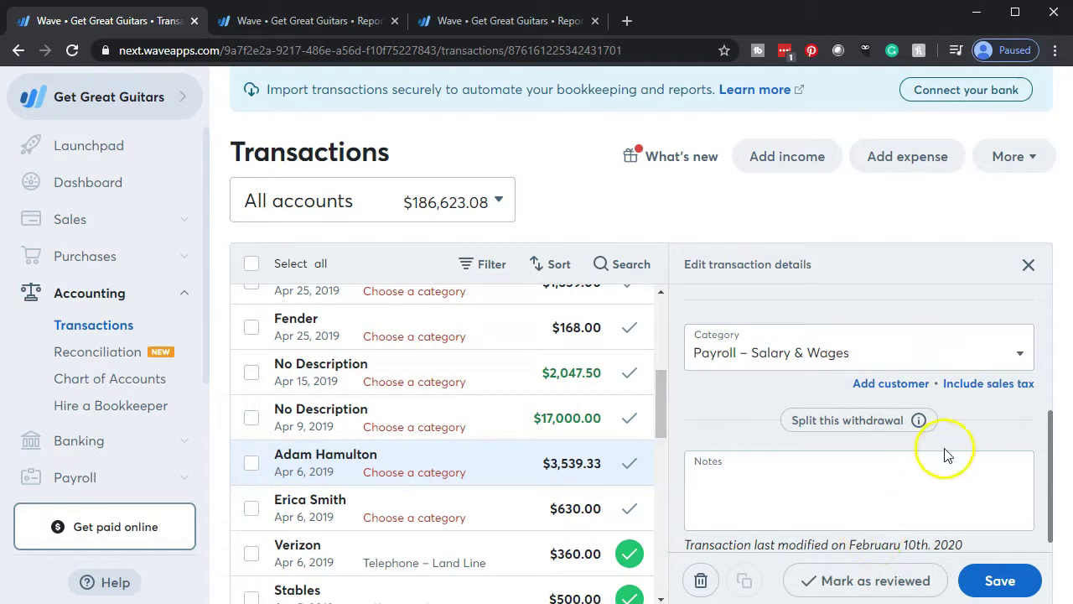
Step: Assign the employee as the $3,539.33 withdrawal's vendor and save the changes
{"action": "scroll", "coordinate": [969, 449], "scroll_direction": "up", "scroll_amount": 2}
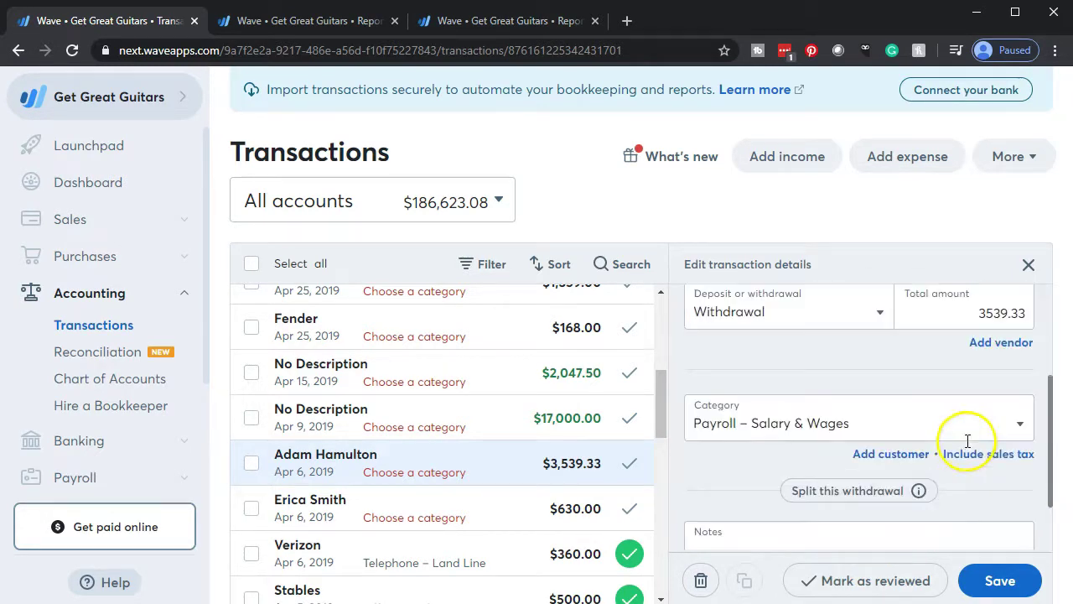
{"action": "left_click", "coordinate": [992, 426]}
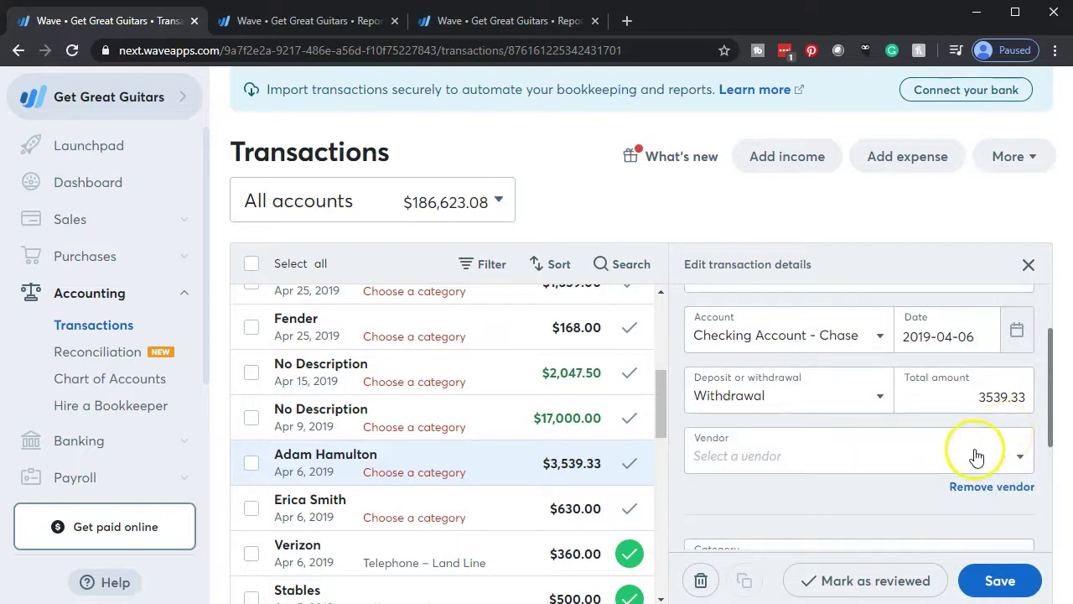
{"action": "left_click", "coordinate": [977, 454]}
{"action": "left_click", "coordinate": [789, 537]}
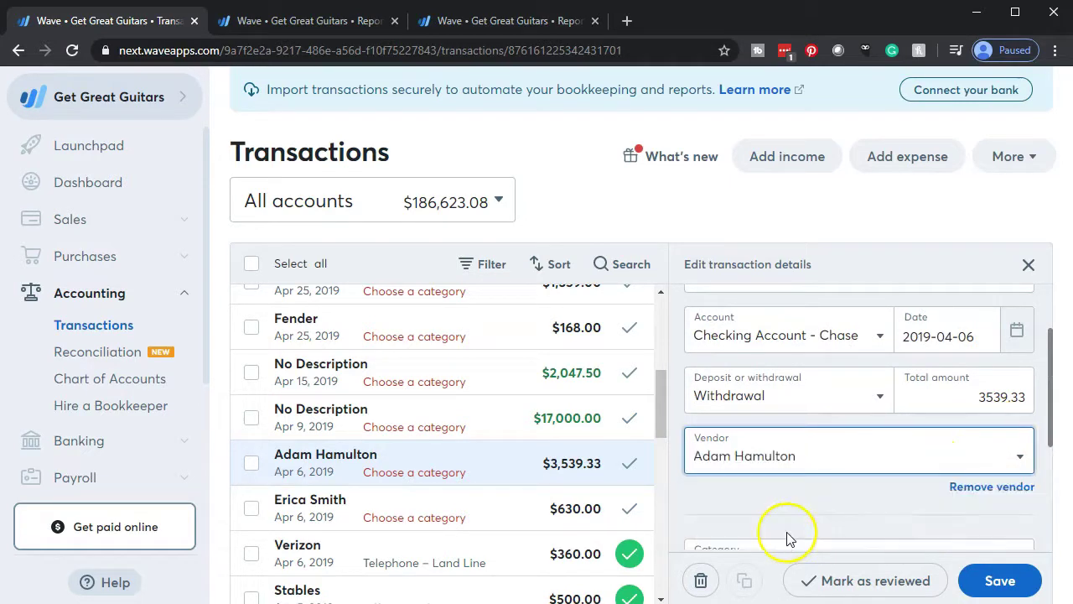
{"action": "left_click", "coordinate": [975, 578]}
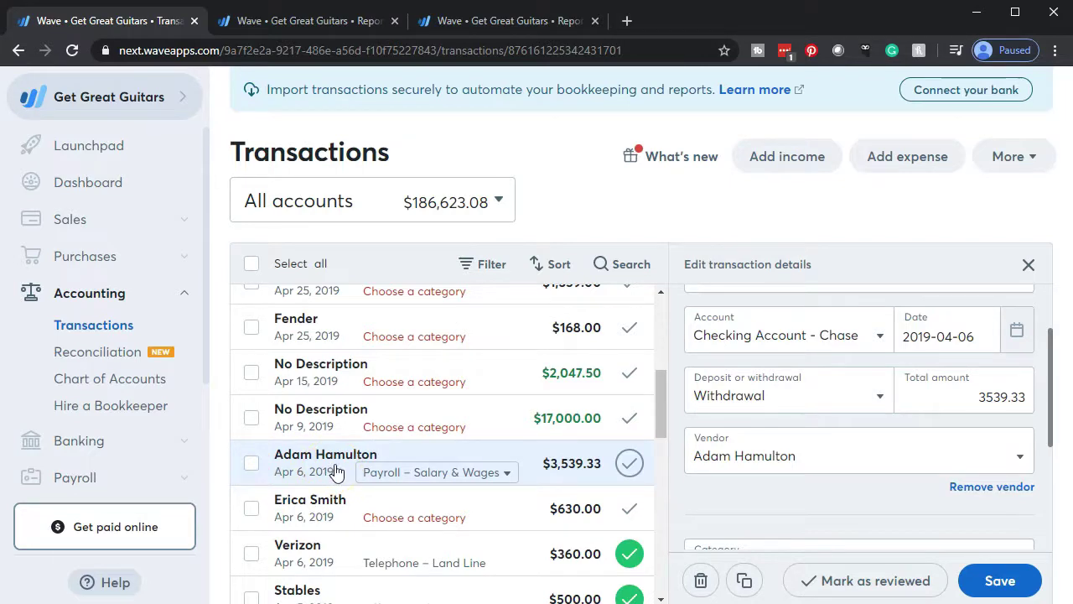
{"action": "scroll", "coordinate": [335, 472], "scroll_direction": "down", "scroll_amount": 1}
{"action": "left_click", "coordinate": [324, 442]}
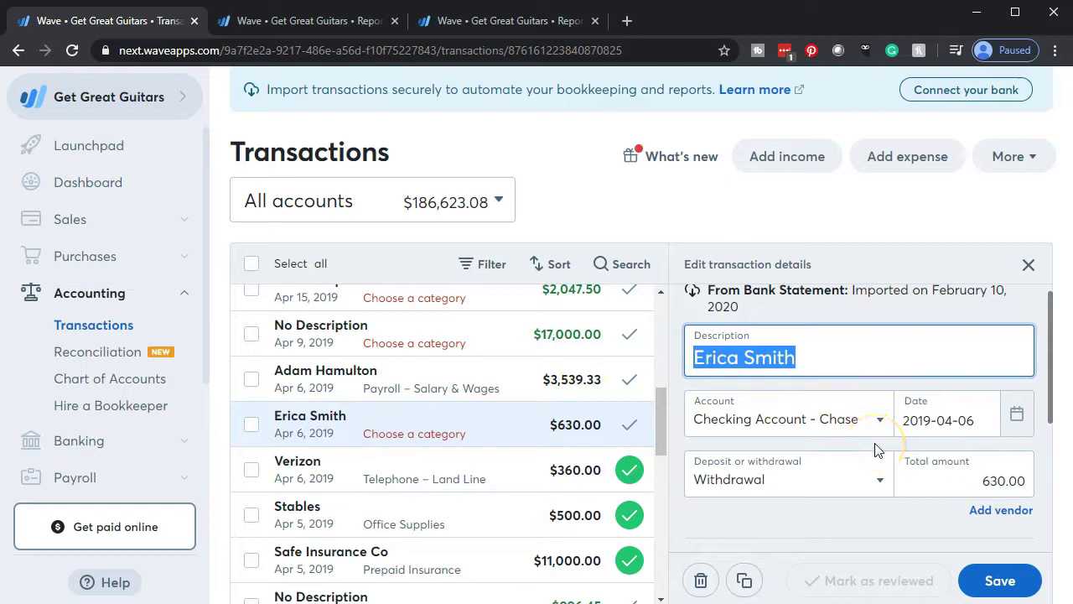
Step: Categorize the $630.00 April 6 withdrawal as Payroll – Salary & Wages and save it
{"action": "scroll", "coordinate": [876, 450], "scroll_direction": "down", "scroll_amount": 1}
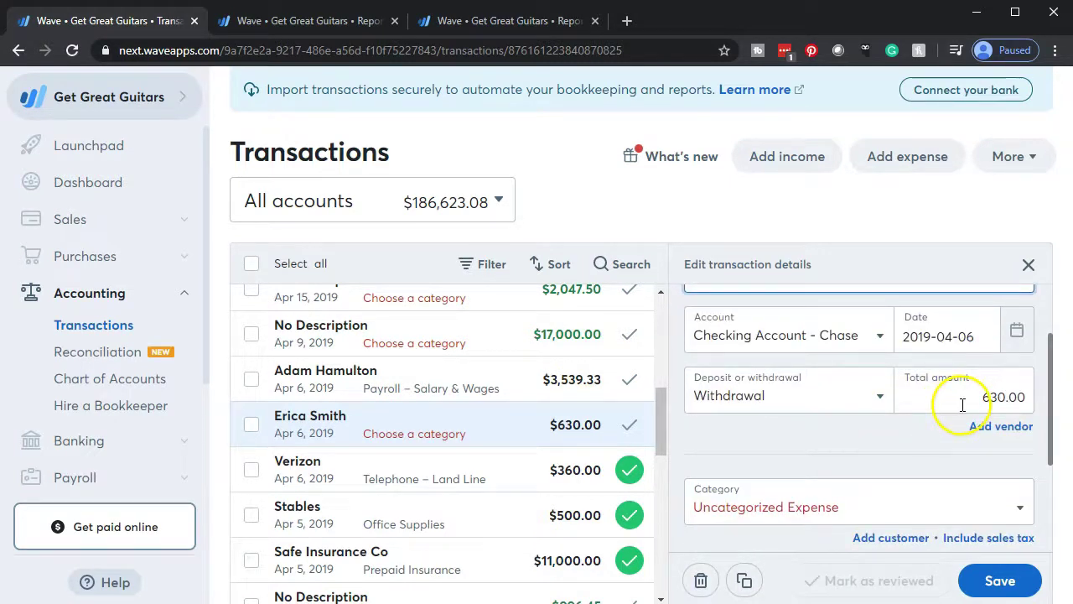
{"action": "scroll", "coordinate": [939, 420], "scroll_direction": "down", "scroll_amount": 1}
{"action": "left_click", "coordinate": [876, 436]}
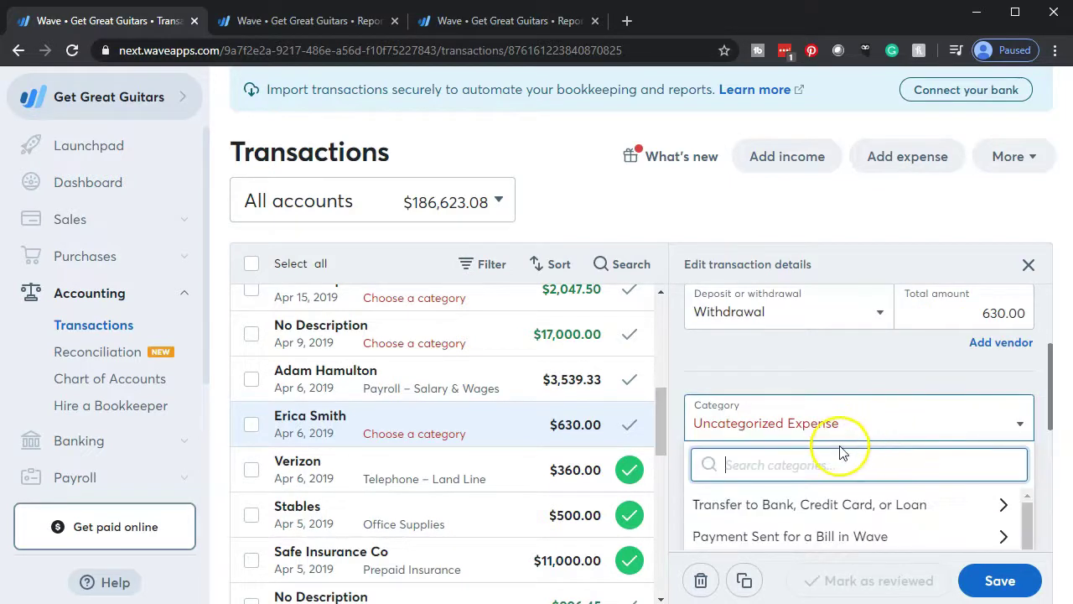
{"action": "type", "text": "sala"}
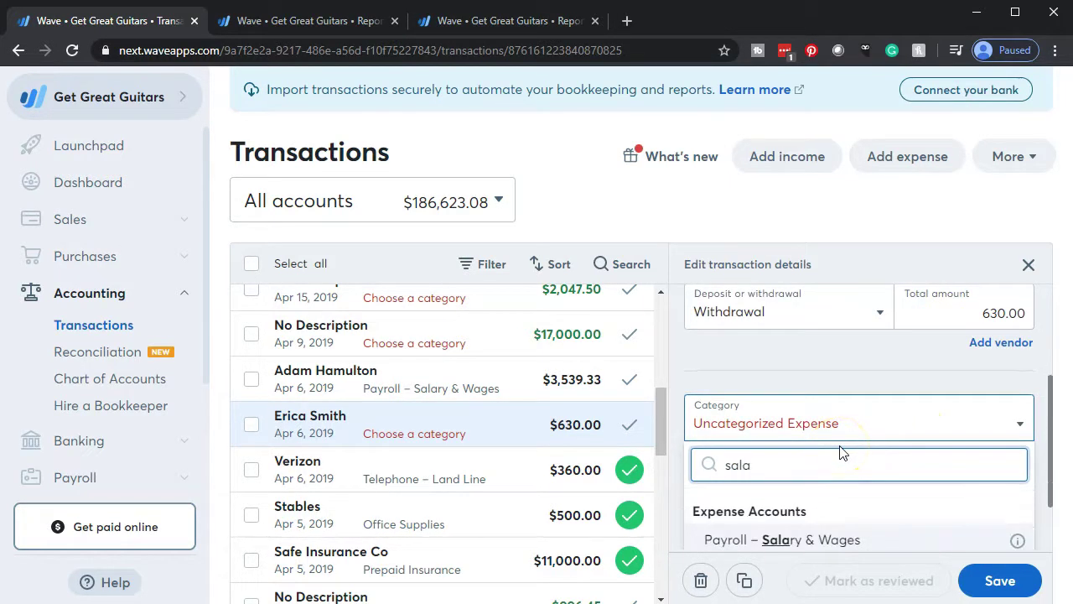
{"action": "left_click", "coordinate": [788, 542]}
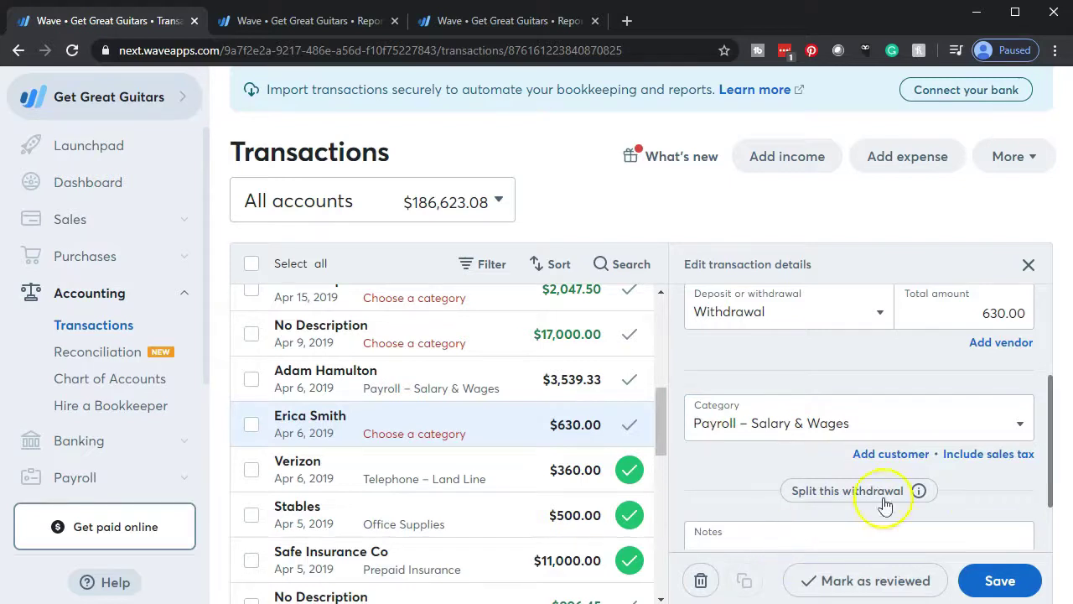
{"action": "left_click", "coordinate": [997, 581]}
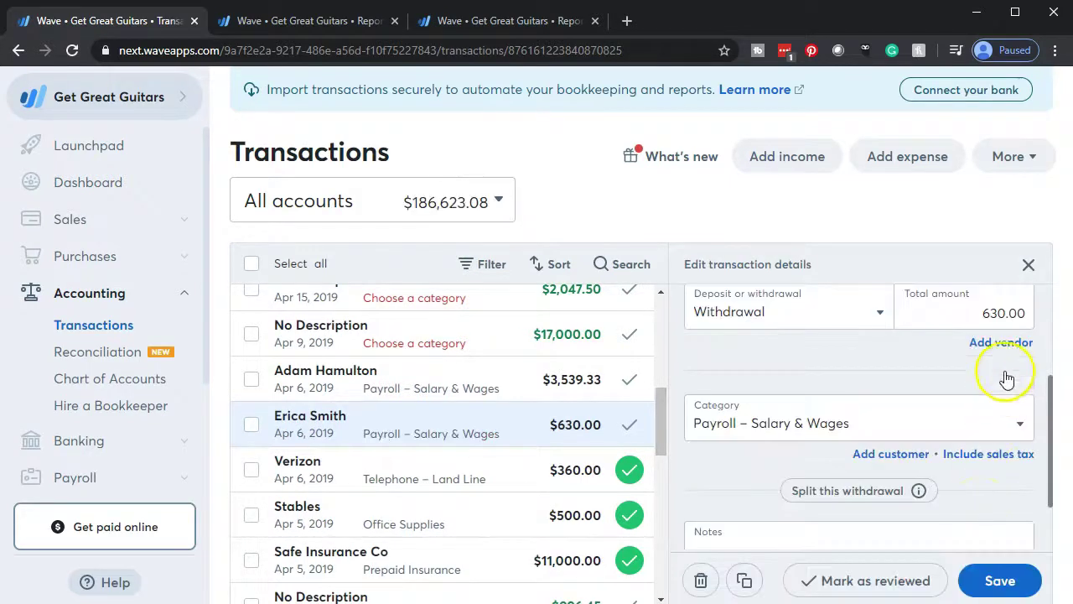
{"action": "left_click", "coordinate": [1002, 343]}
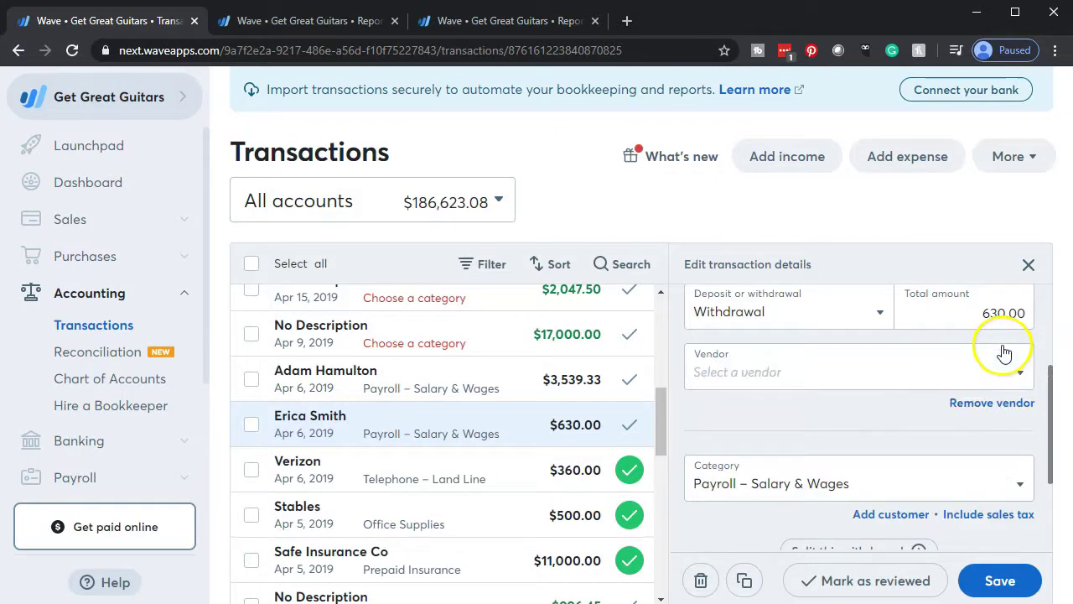
{"action": "left_click", "coordinate": [867, 377]}
{"action": "scroll", "coordinate": [812, 476], "scroll_direction": "down", "scroll_amount": 2}
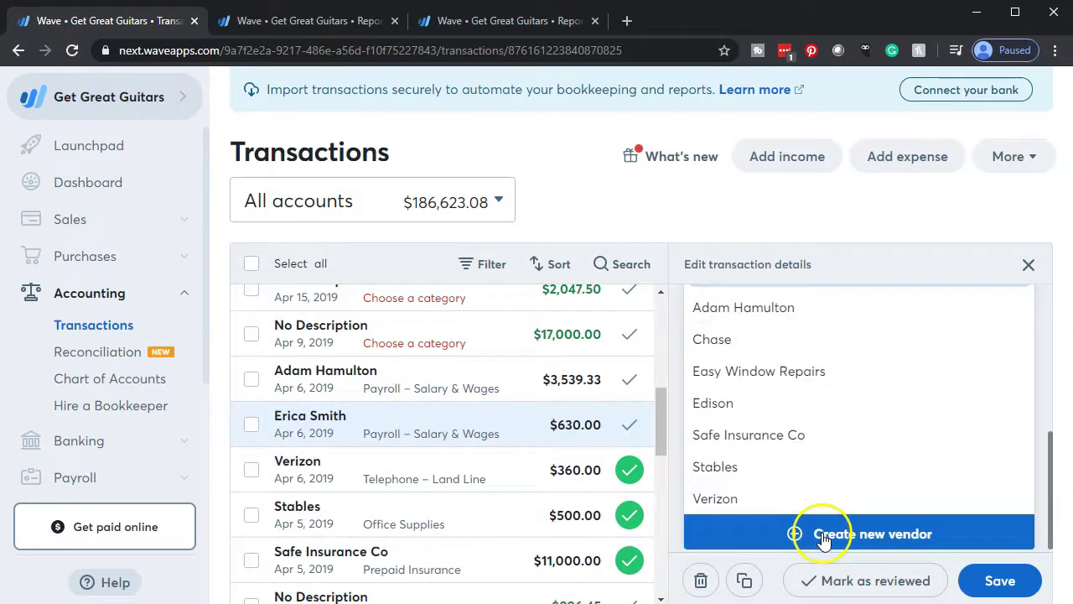
Step: Create a second vendor with the employee's name, save it, and close the Vendors tab
{"action": "left_click", "coordinate": [810, 516]}
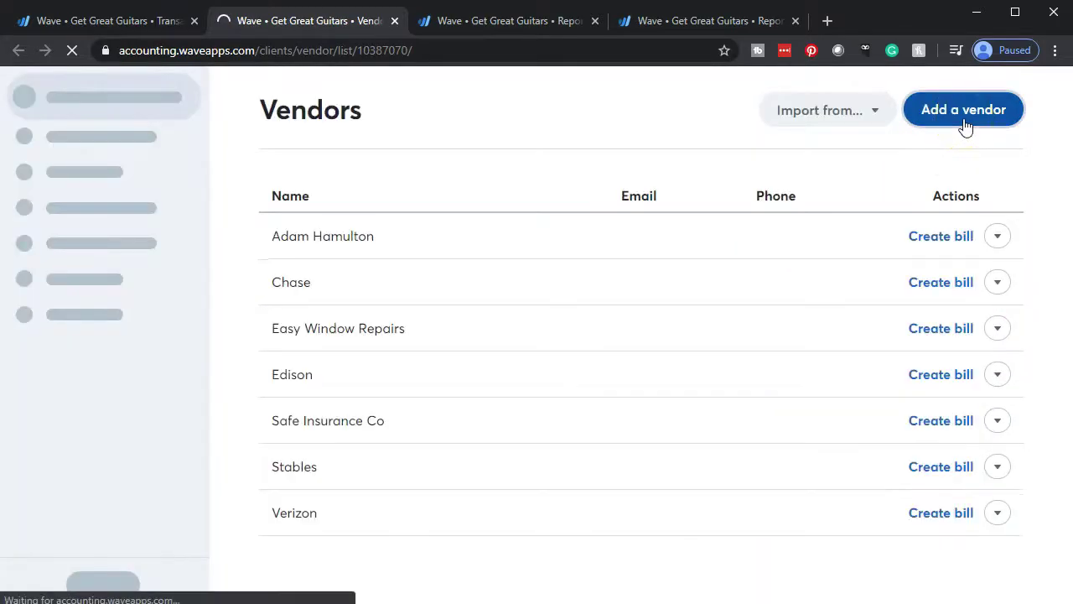
{"action": "left_click", "coordinate": [966, 125]}
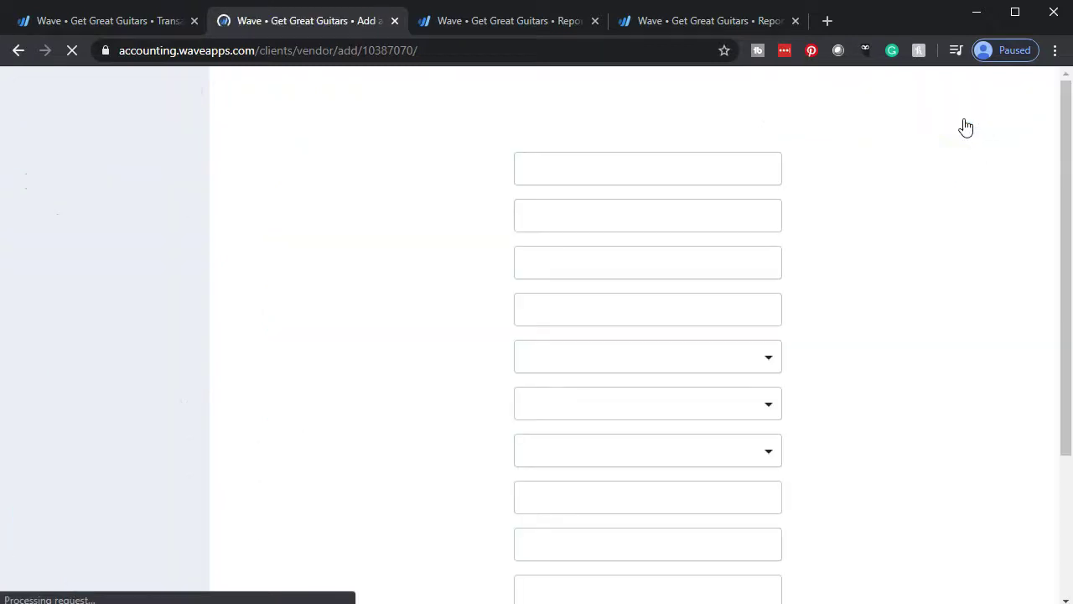
{"action": "left_click", "coordinate": [584, 172]}
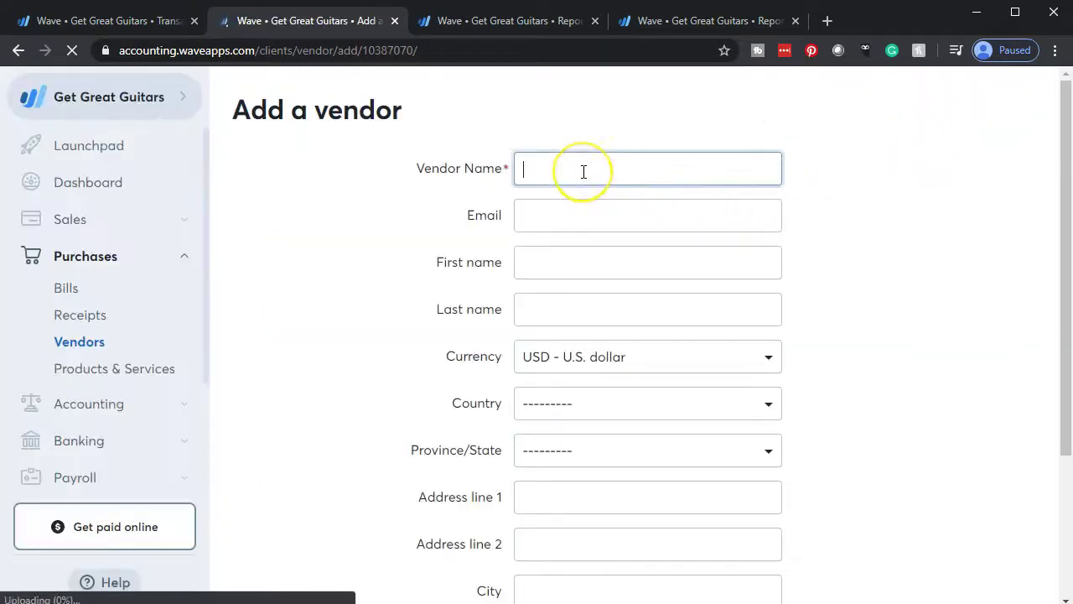
{"action": "key", "text": "Tab"}
{"action": "key", "text": "Tab"}
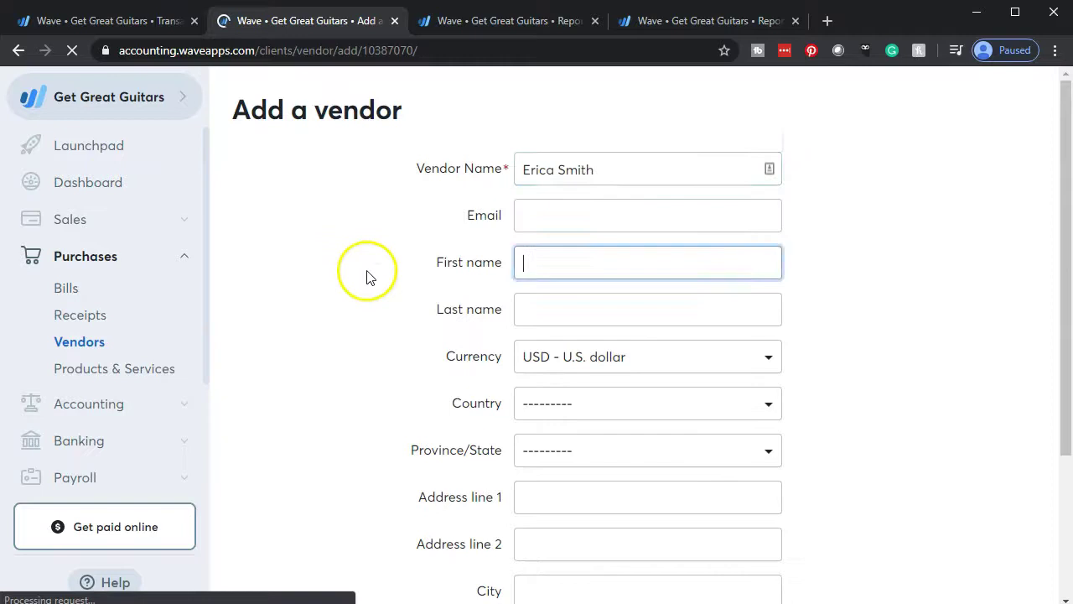
{"action": "scroll", "coordinate": [367, 278], "scroll_direction": "down", "scroll_amount": 3}
{"action": "left_click", "coordinate": [537, 534]}
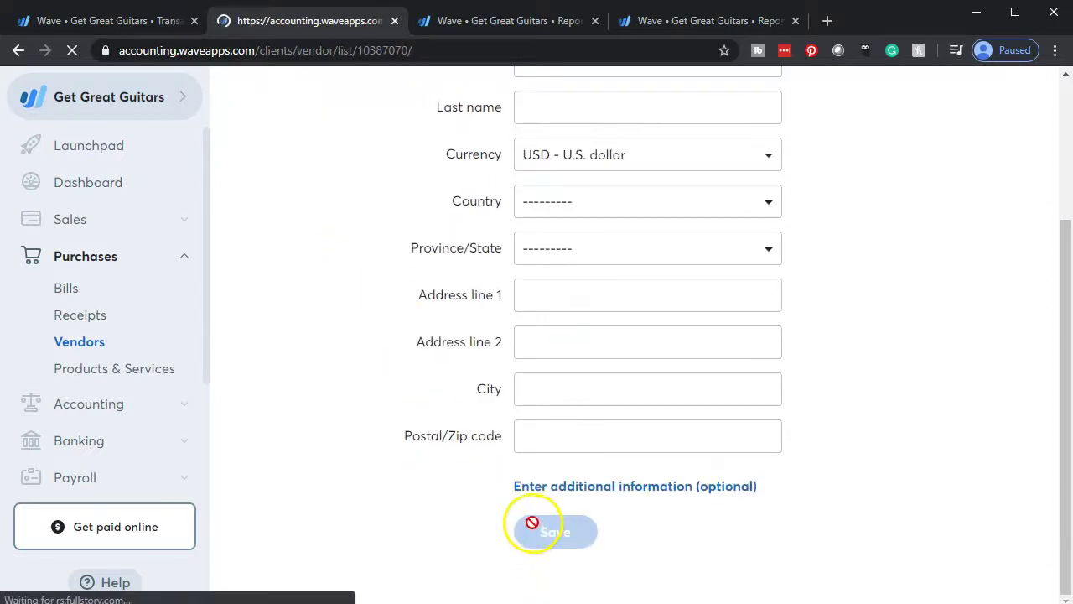
{"action": "left_click", "coordinate": [395, 22]}
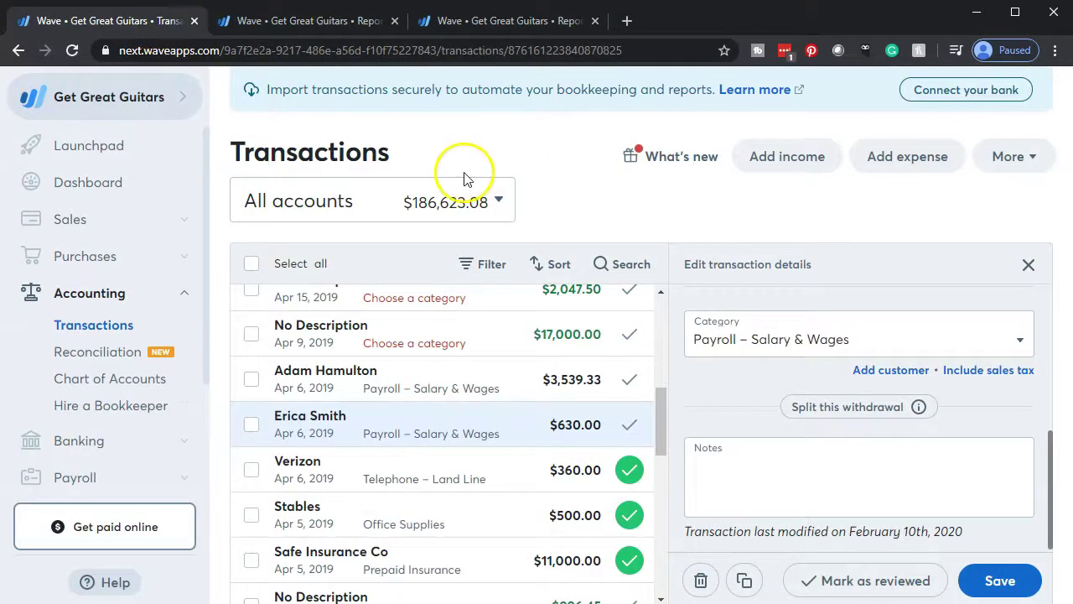
Step: Reload transactions, assign the employee vendor to the $630.00 withdrawal, save, and mark it reviewed
{"action": "left_click", "coordinate": [70, 48]}
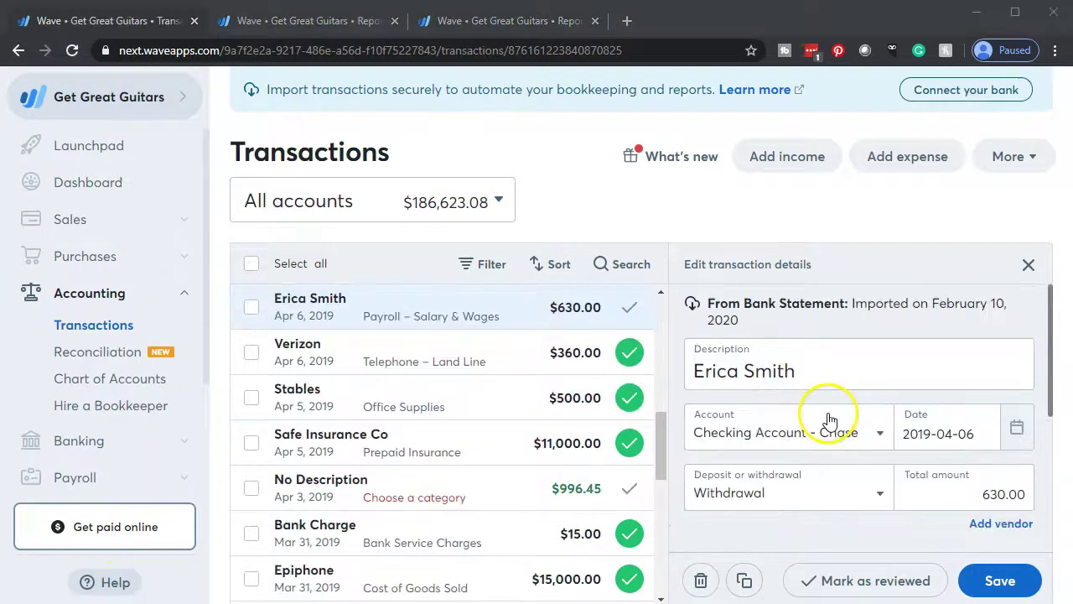
{"action": "scroll", "coordinate": [872, 445], "scroll_direction": "down", "scroll_amount": 1}
{"action": "left_click", "coordinate": [987, 439]}
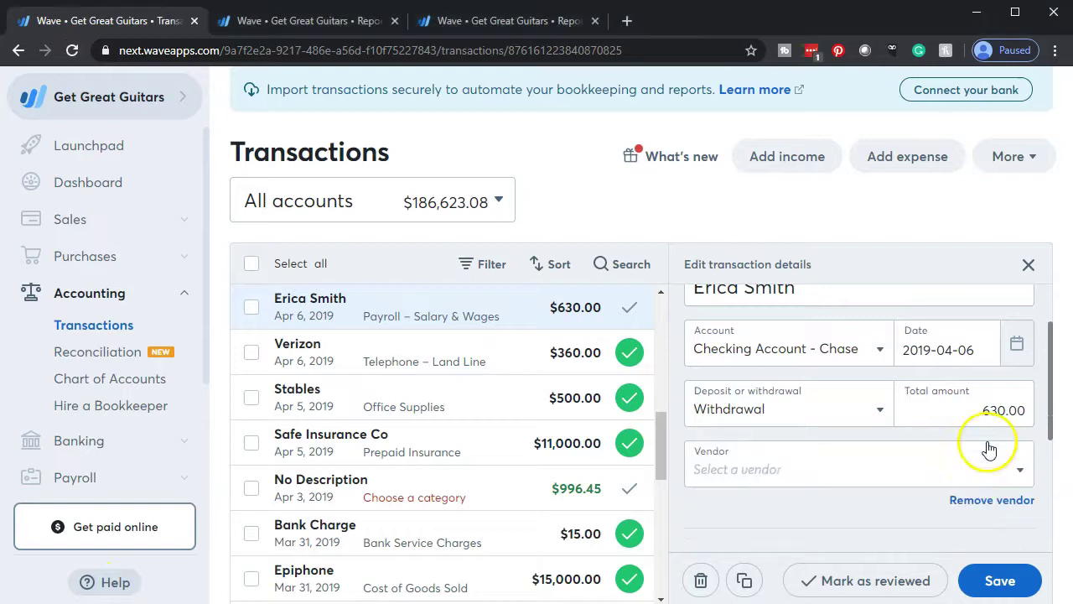
{"action": "left_click", "coordinate": [891, 485]}
{"action": "scroll", "coordinate": [889, 485], "scroll_direction": "down", "scroll_amount": 4}
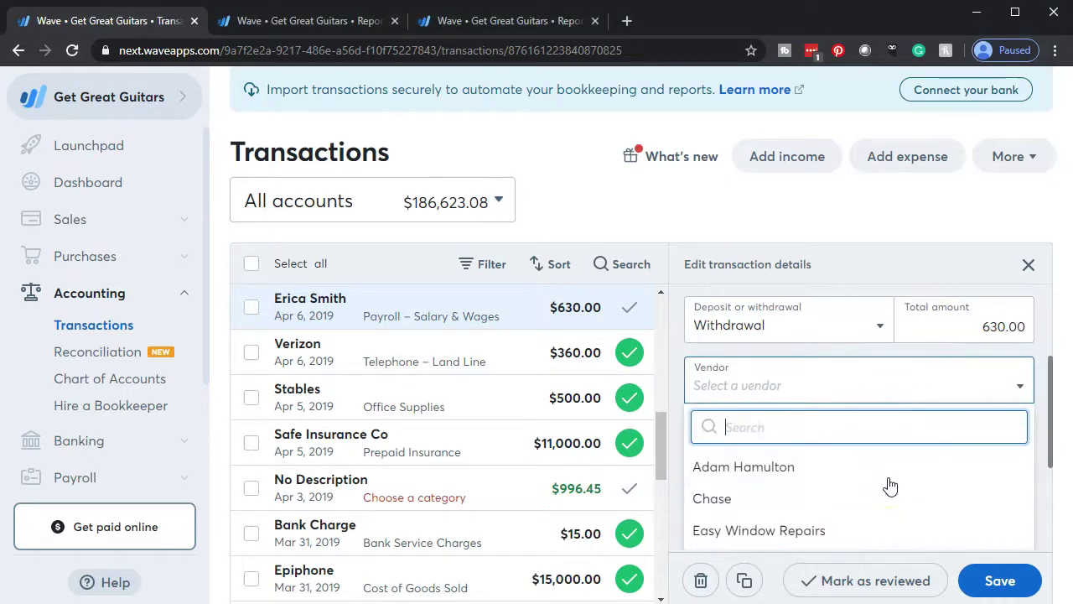
{"action": "left_click", "coordinate": [719, 428]}
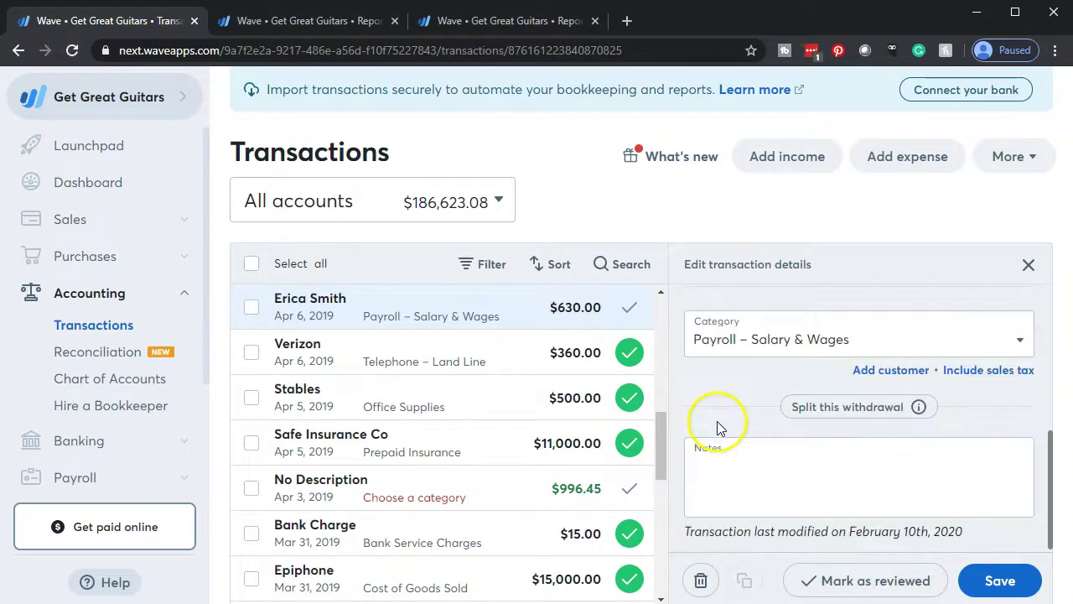
{"action": "left_click", "coordinate": [1006, 588]}
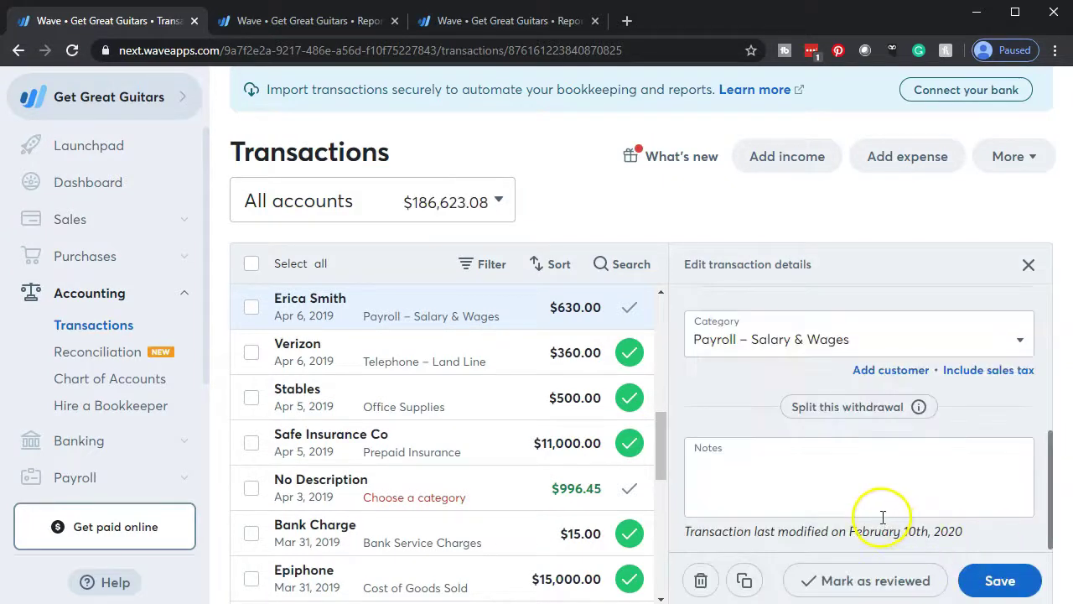
{"action": "left_click", "coordinate": [629, 307]}
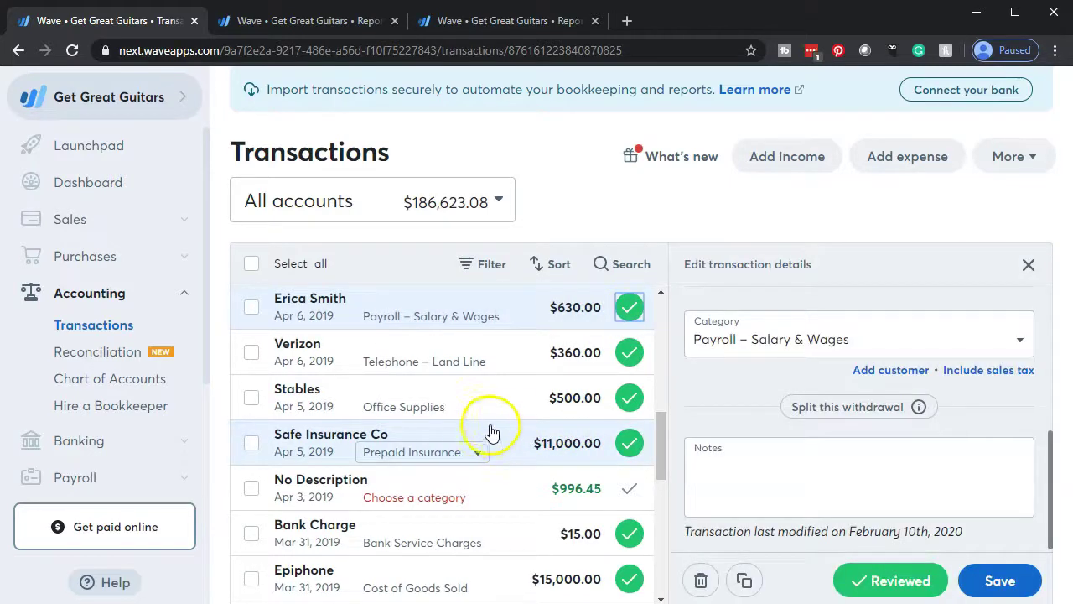
{"action": "scroll", "coordinate": [427, 432], "scroll_direction": "down", "scroll_amount": 5}
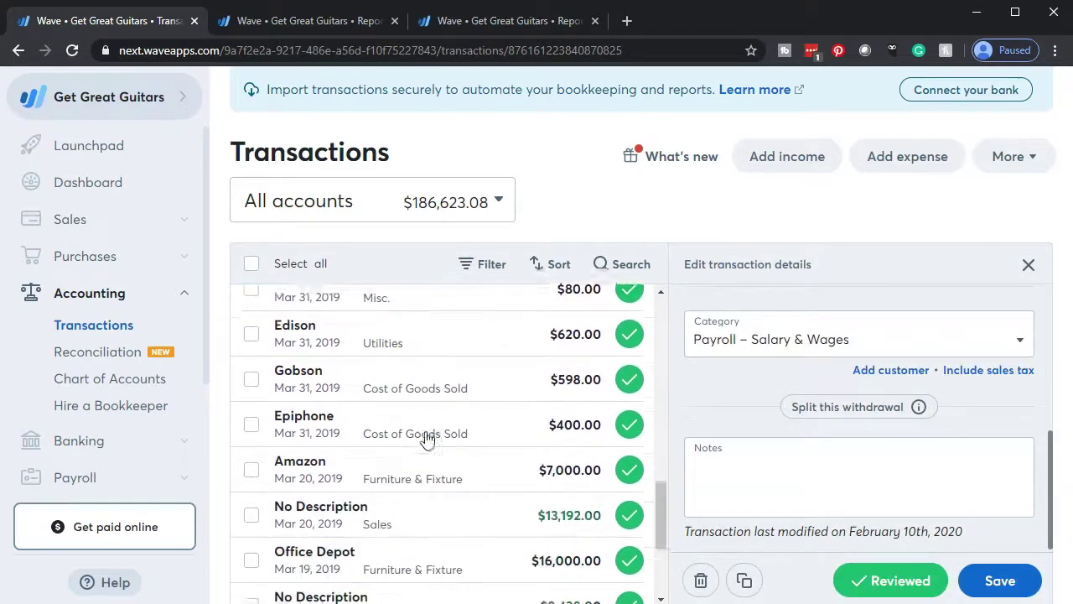
{"action": "scroll", "coordinate": [427, 437], "scroll_direction": "up", "scroll_amount": 7}
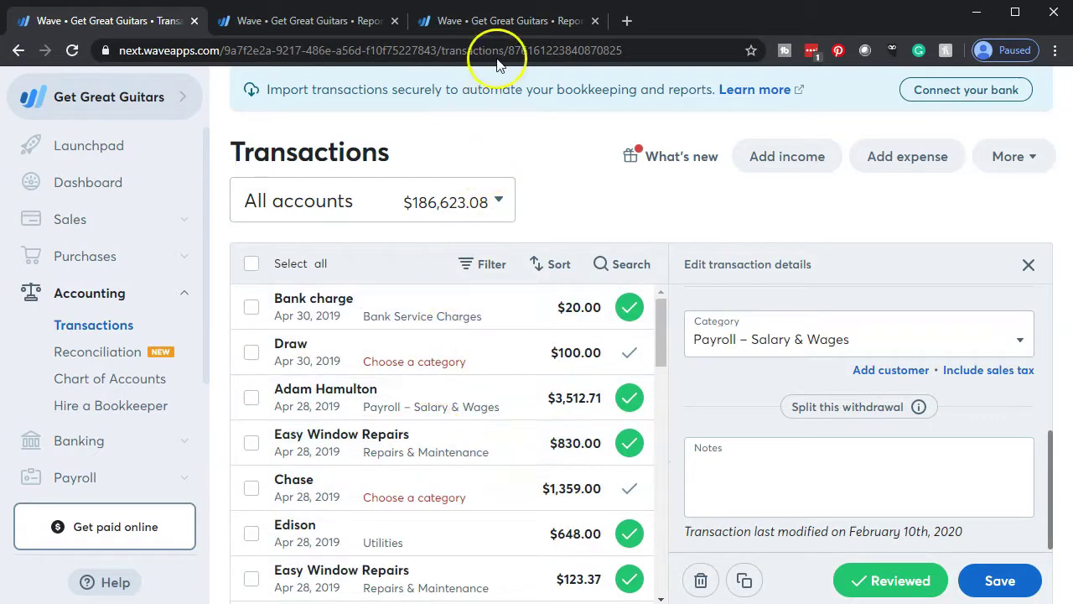
{"action": "left_click", "coordinate": [499, 25]}
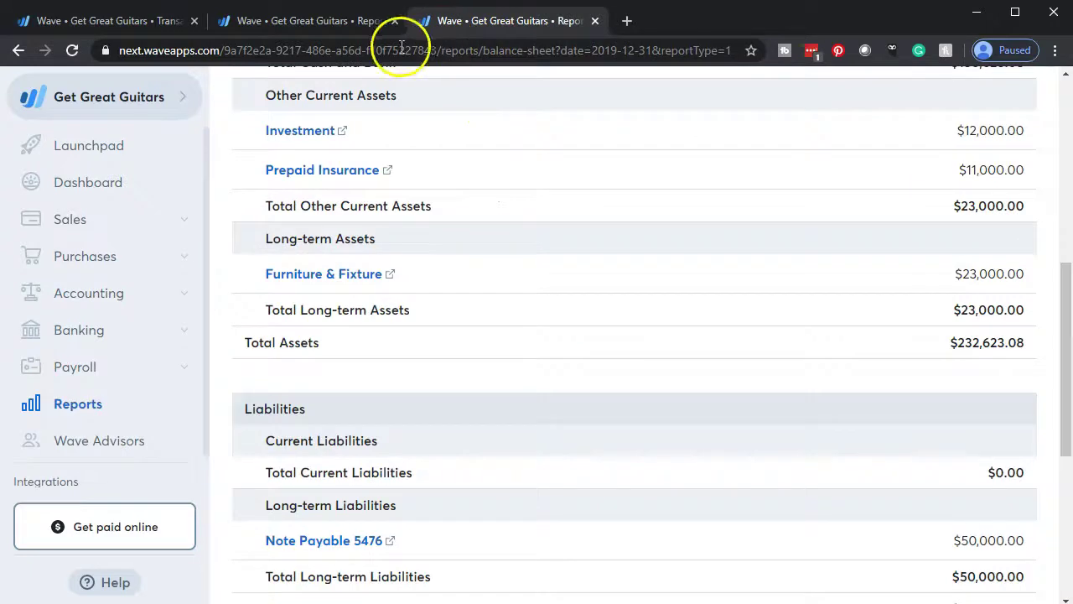
Step: Update the Balance Sheet report to reflect the latest transactions
{"action": "scroll", "coordinate": [584, 311], "scroll_direction": "up", "scroll_amount": 6}
{"action": "left_click", "coordinate": [966, 195]}
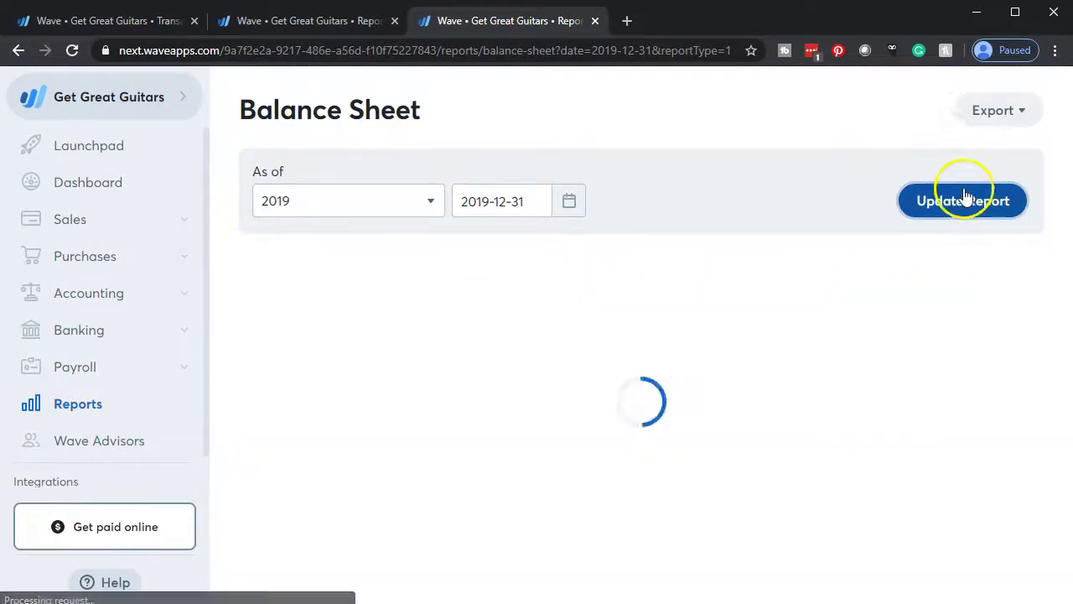
{"action": "scroll", "coordinate": [809, 325], "scroll_direction": "down", "scroll_amount": 2}
{"action": "scroll", "coordinate": [809, 325], "scroll_direction": "down", "scroll_amount": 1}
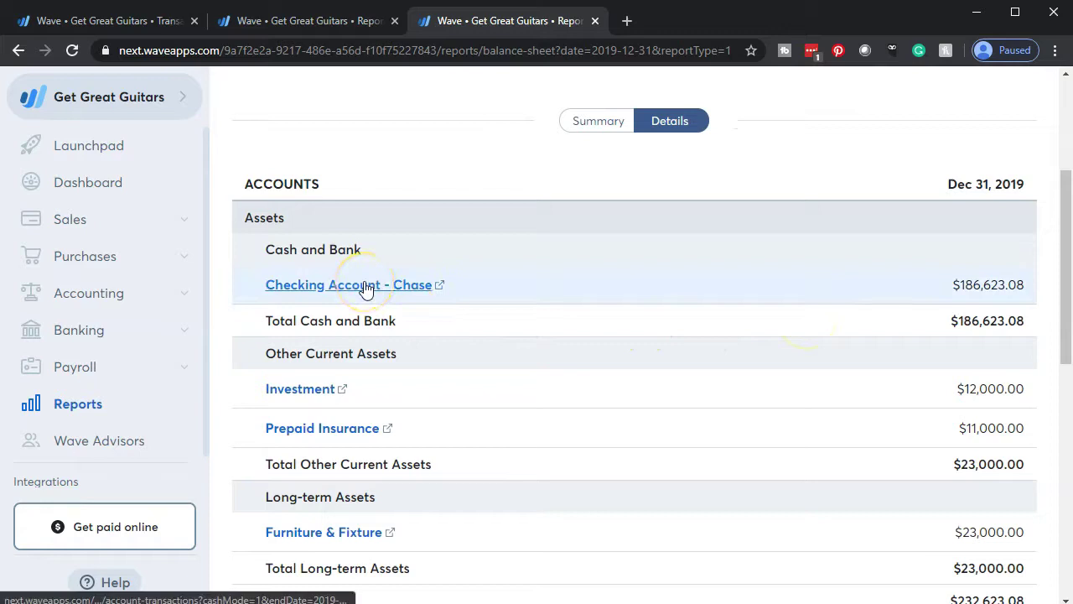
{"action": "scroll", "coordinate": [365, 289], "scroll_direction": "down", "scroll_amount": 1}
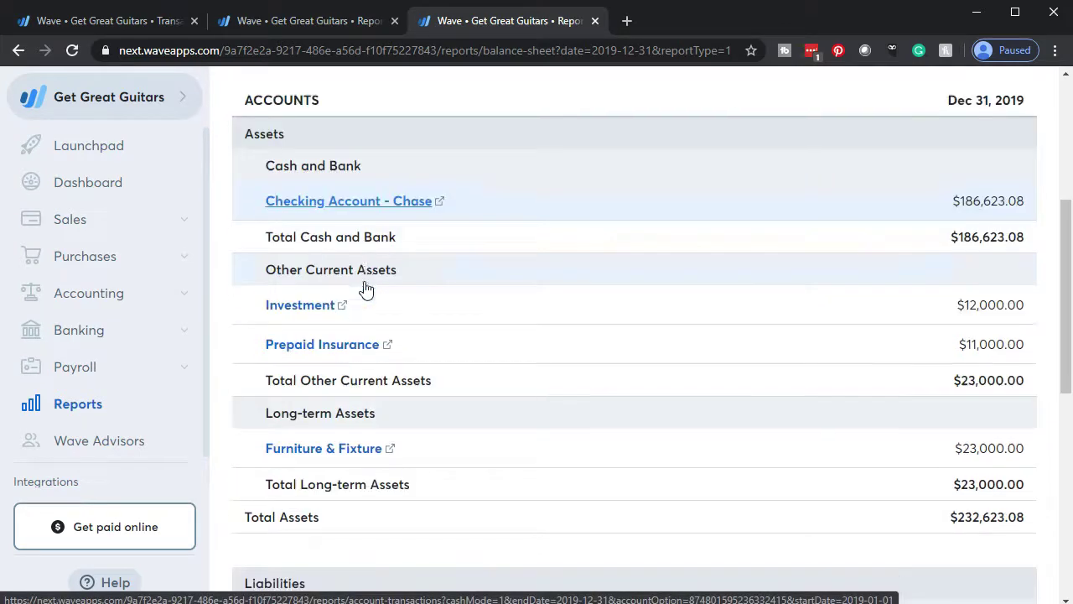
{"action": "left_click", "coordinate": [376, 193]}
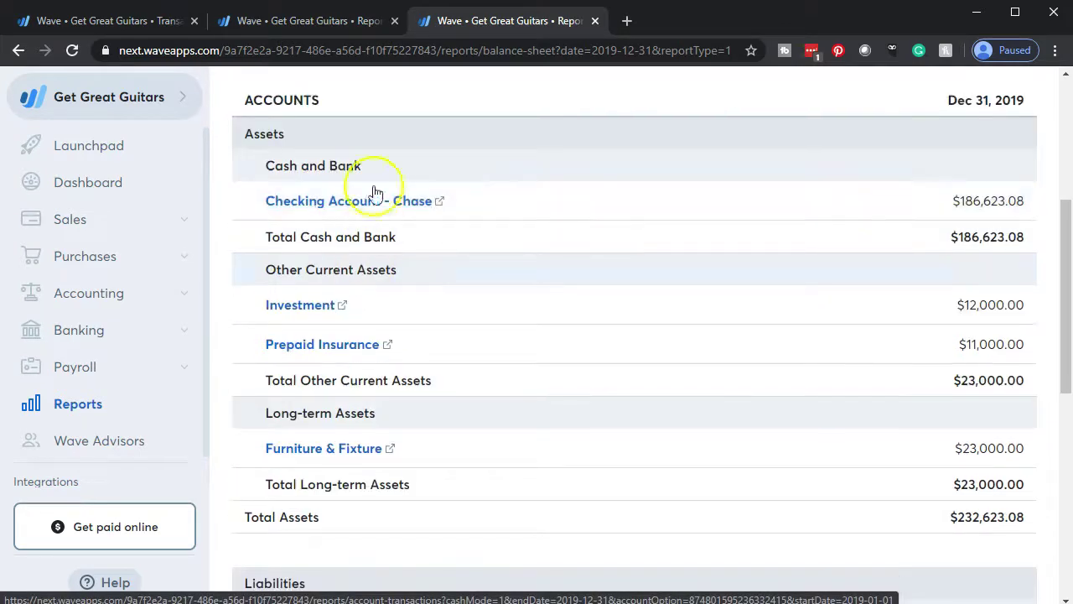
Step: Update the Profit & Loss report and review Payroll – Salary & Wages at $7,682.04
{"action": "left_click", "coordinate": [315, 25]}
{"action": "scroll", "coordinate": [645, 226], "scroll_direction": "up", "scroll_amount": 3}
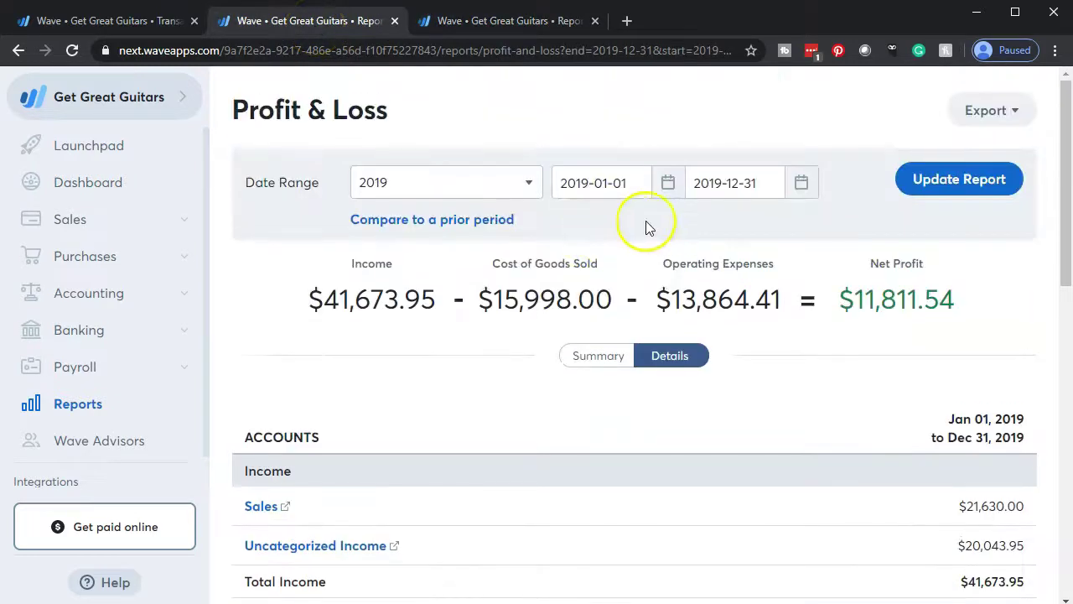
{"action": "left_click", "coordinate": [951, 179]}
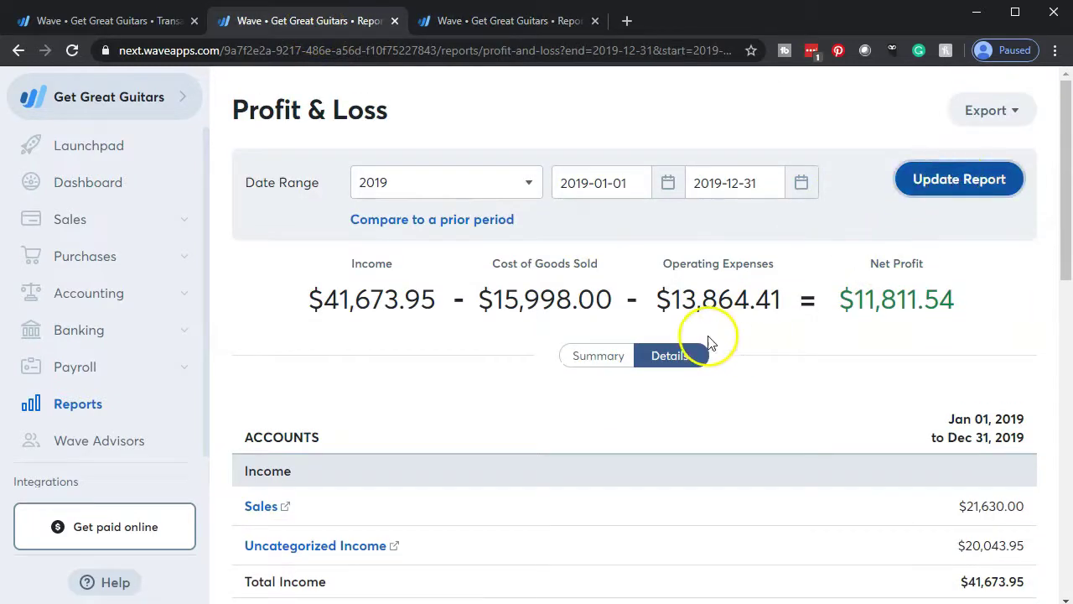
{"action": "scroll", "coordinate": [493, 349], "scroll_direction": "down", "scroll_amount": 5}
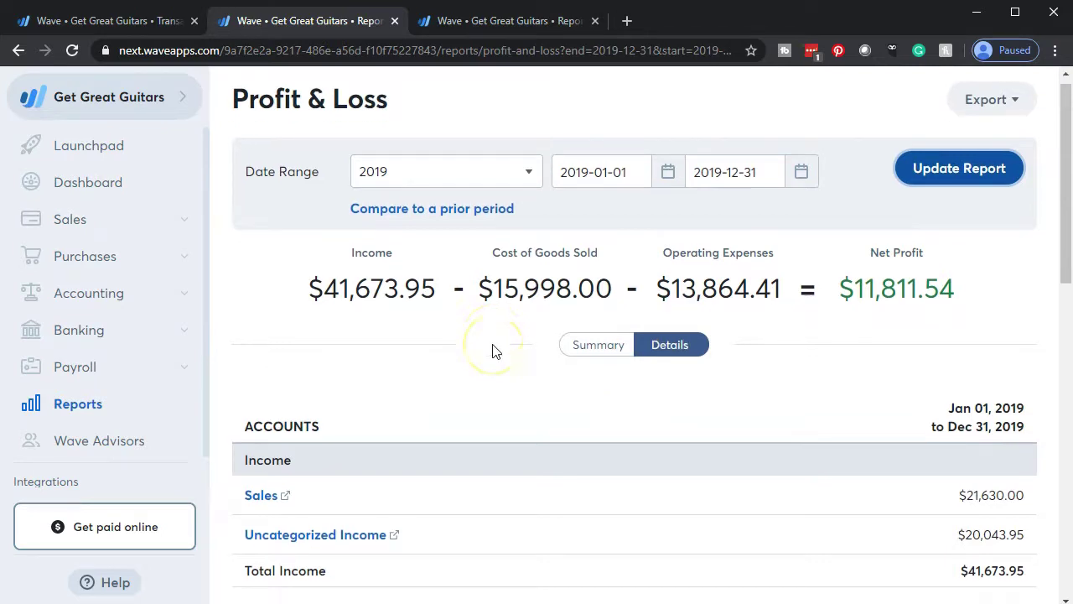
{"action": "scroll", "coordinate": [493, 343], "scroll_direction": "down", "scroll_amount": 3}
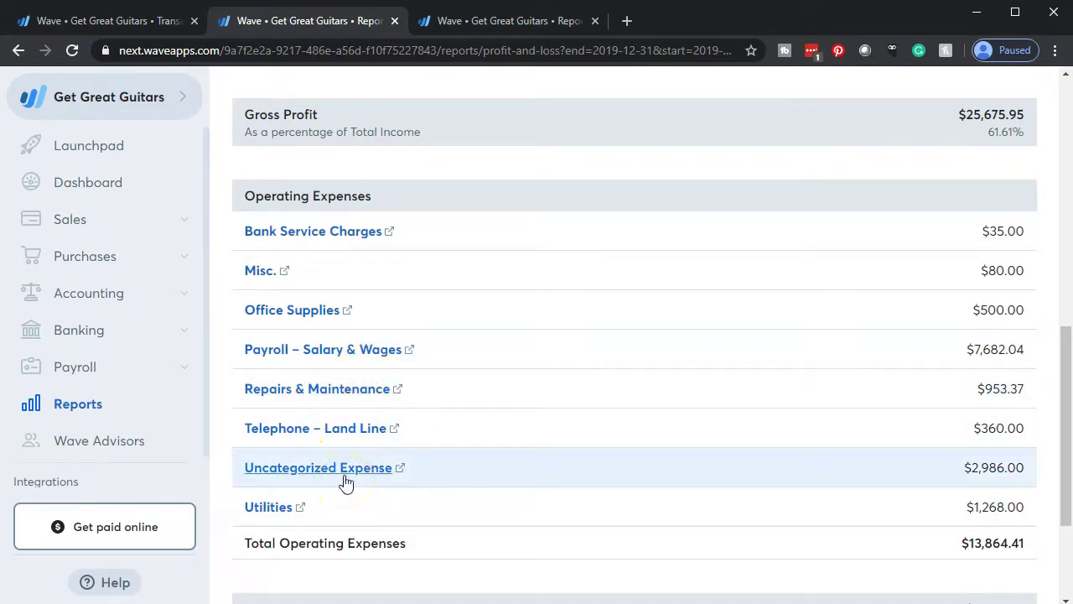
{"action": "left_click", "coordinate": [337, 350]}
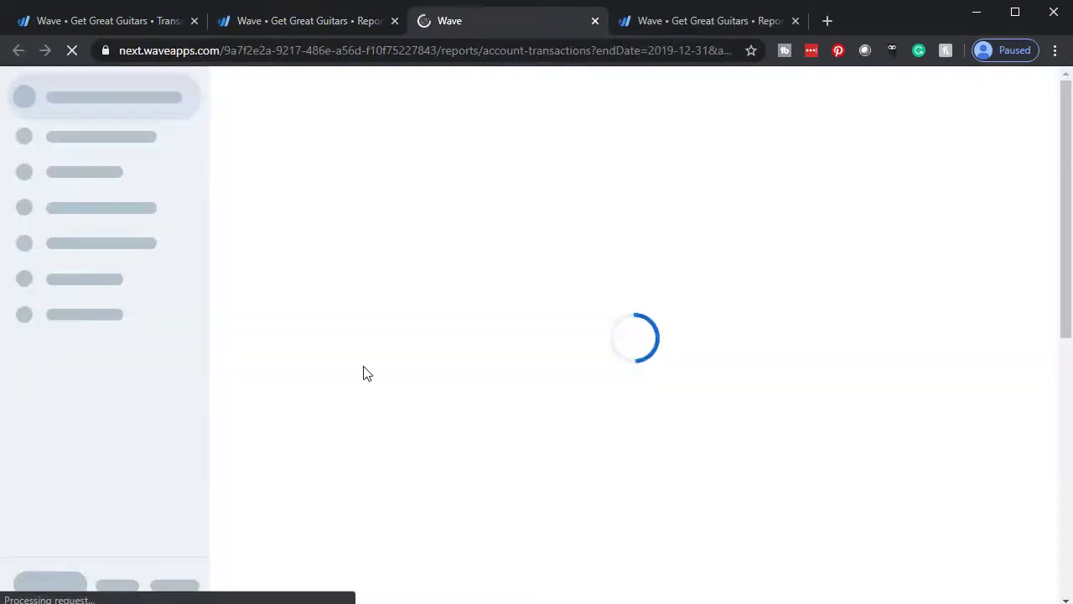
{"action": "scroll", "coordinate": [537, 388], "scroll_direction": "down", "scroll_amount": 1}
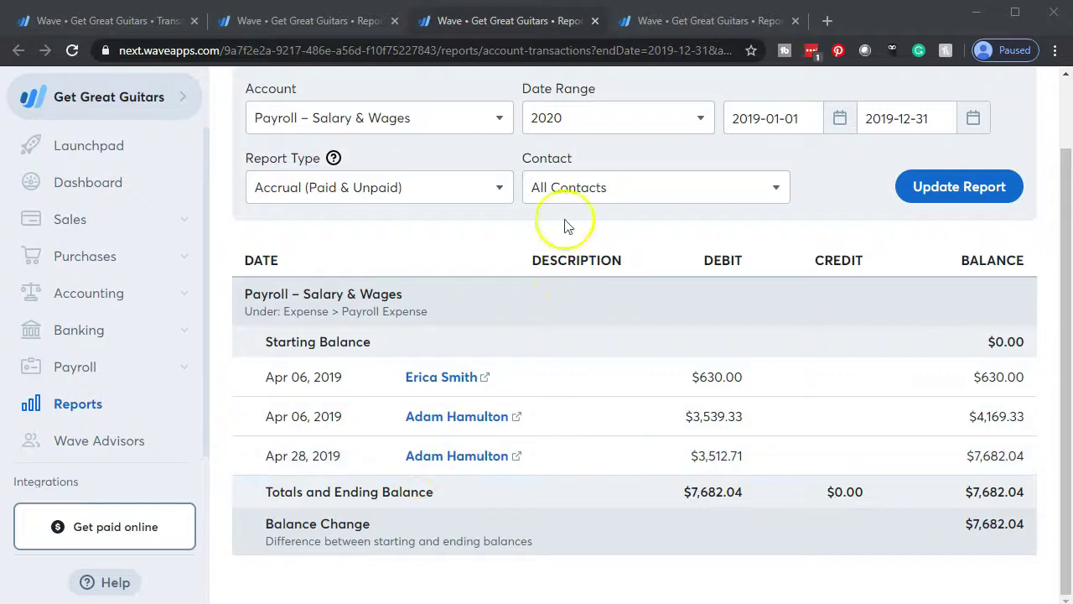
{"action": "left_click", "coordinate": [598, 24]}
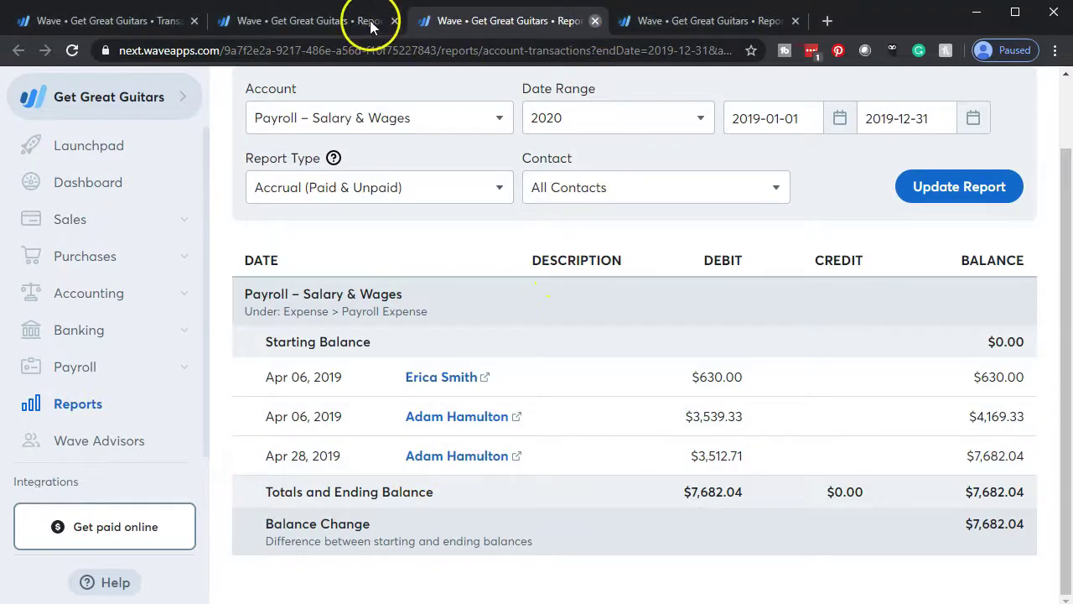
{"action": "key", "text": "ctrl+w"}
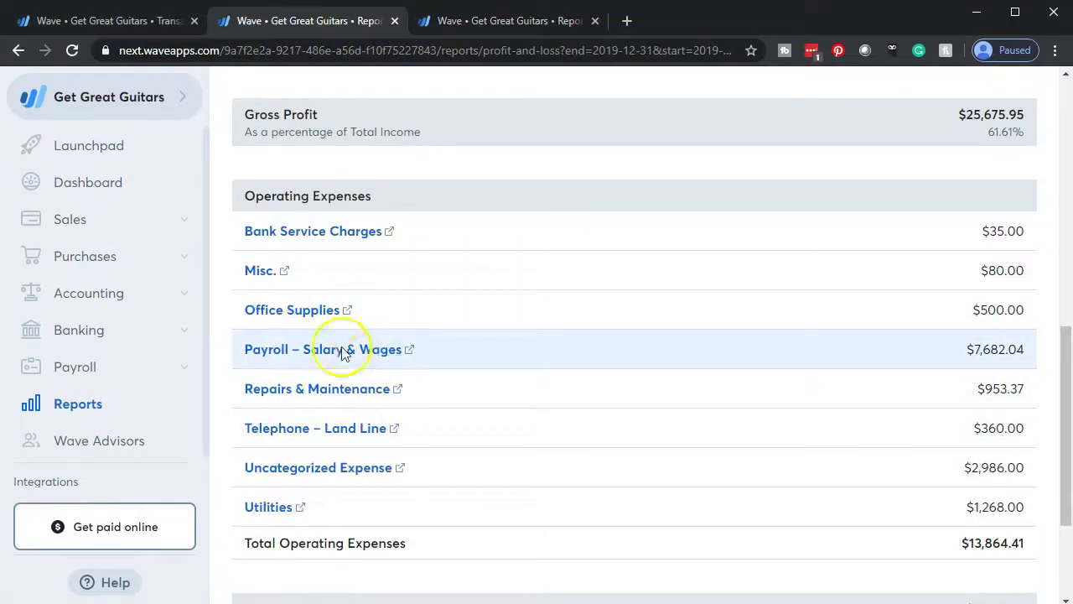